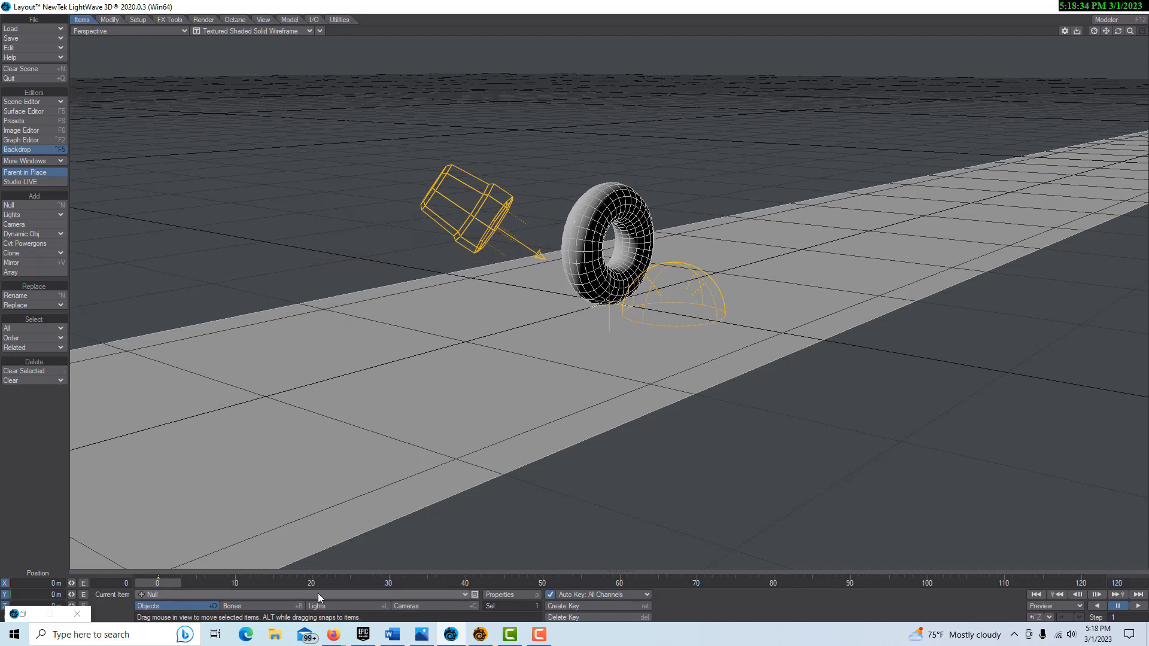
Step: Set the Null as the wheel's parent item in its motion options
{"action": "left_click", "coordinate": [444, 591]}
{"action": "left_click", "coordinate": [422, 573]}
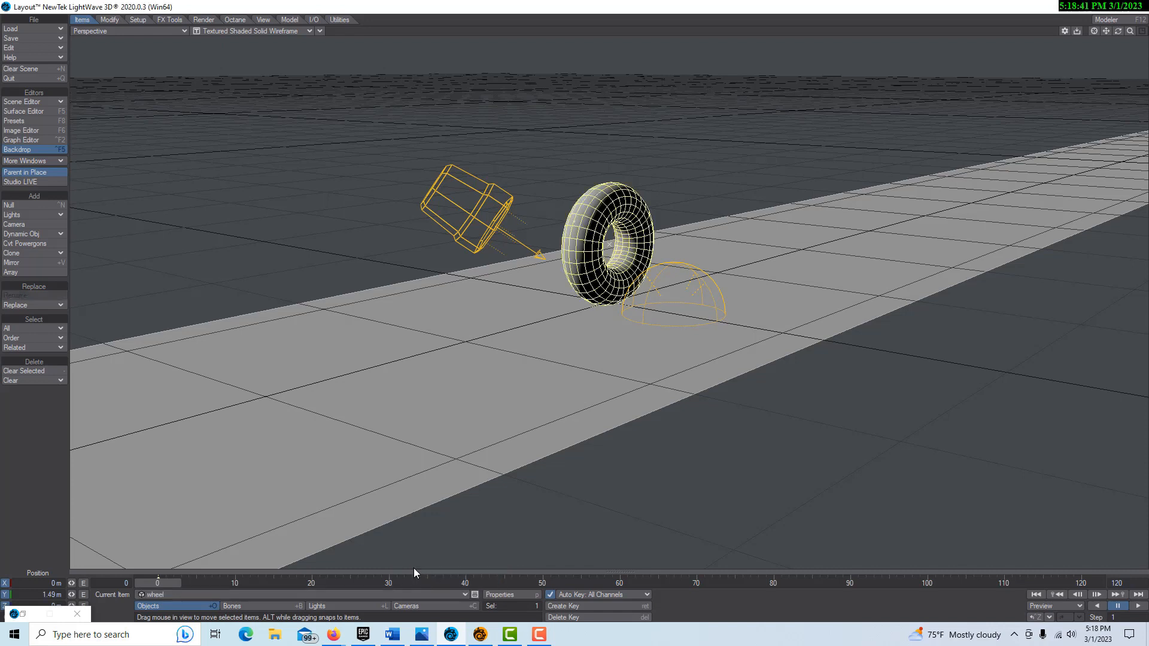
{"action": "key", "text": "m"}
{"action": "left_click", "coordinate": [186, 111]}
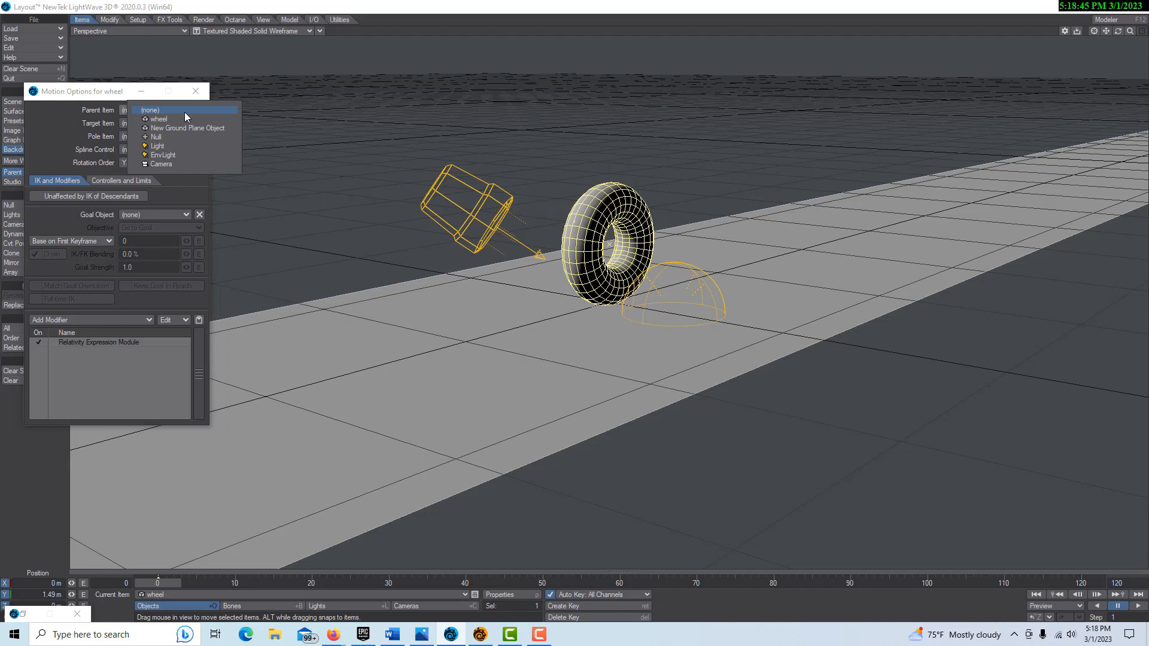
{"action": "left_click", "coordinate": [157, 137]}
{"action": "left_click", "coordinate": [195, 91]}
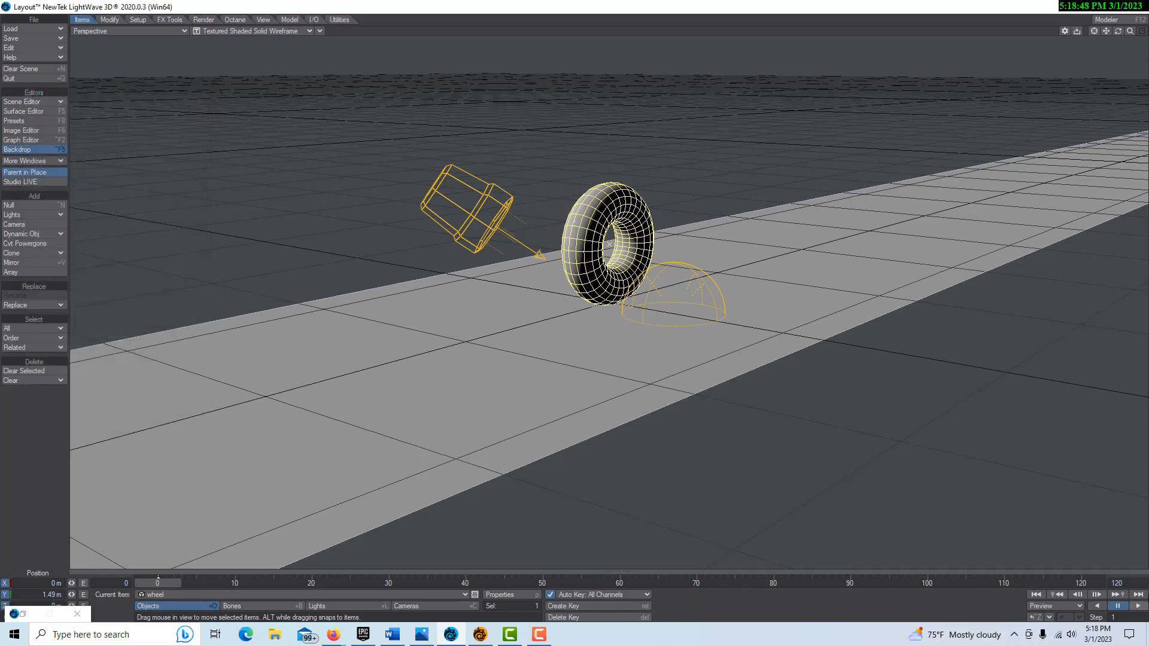
Step: Extend the animation range to frame 240 and move the Null to about 74.77 m on Z at frame 240
{"action": "left_click", "coordinate": [1126, 582]}
{"action": "key", "text": "Return"}
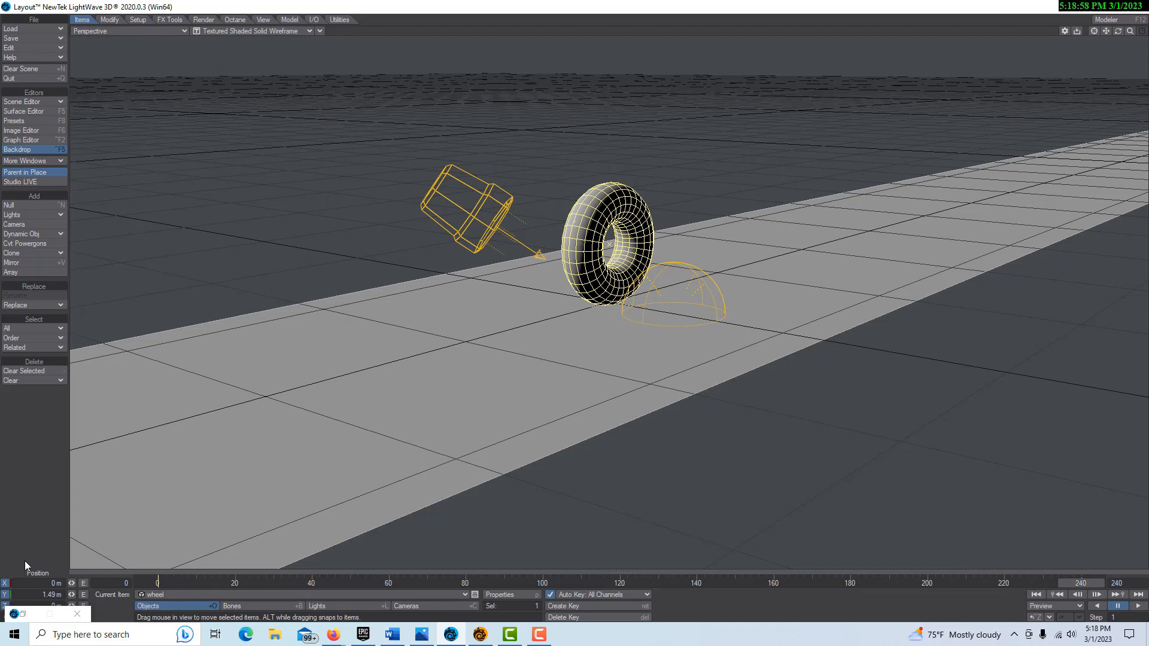
{"action": "left_click", "coordinate": [466, 595]}
{"action": "left_click", "coordinate": [479, 613]}
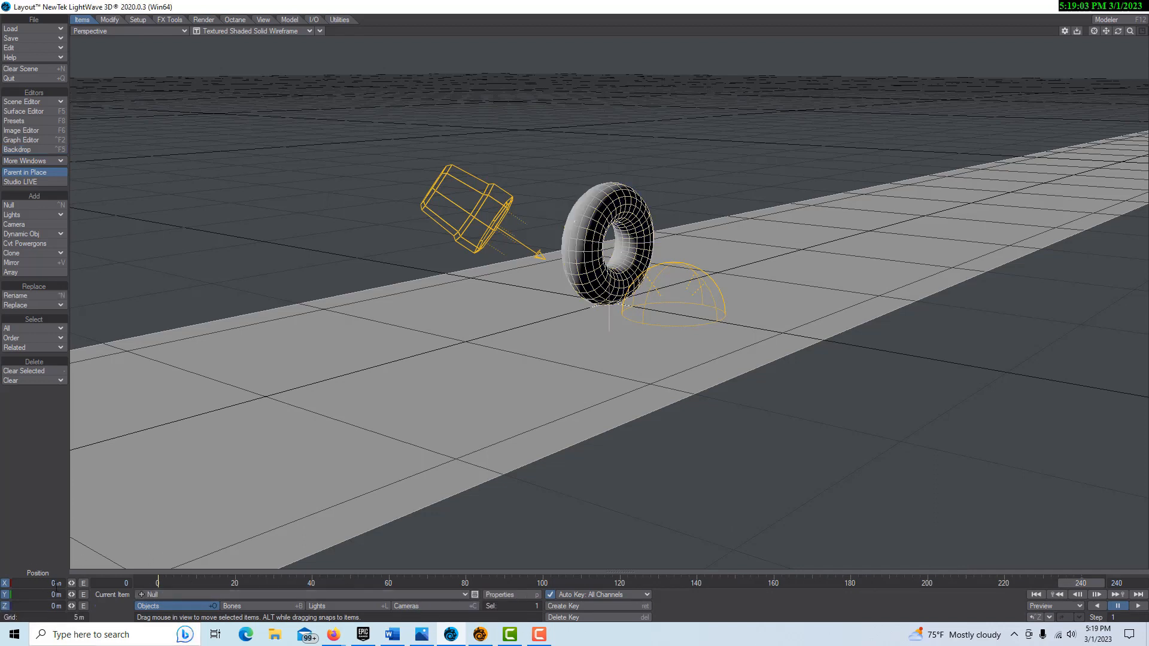
{"action": "left_click_drag", "start_coordinate": [72, 605], "coordinate": [210, 605]}
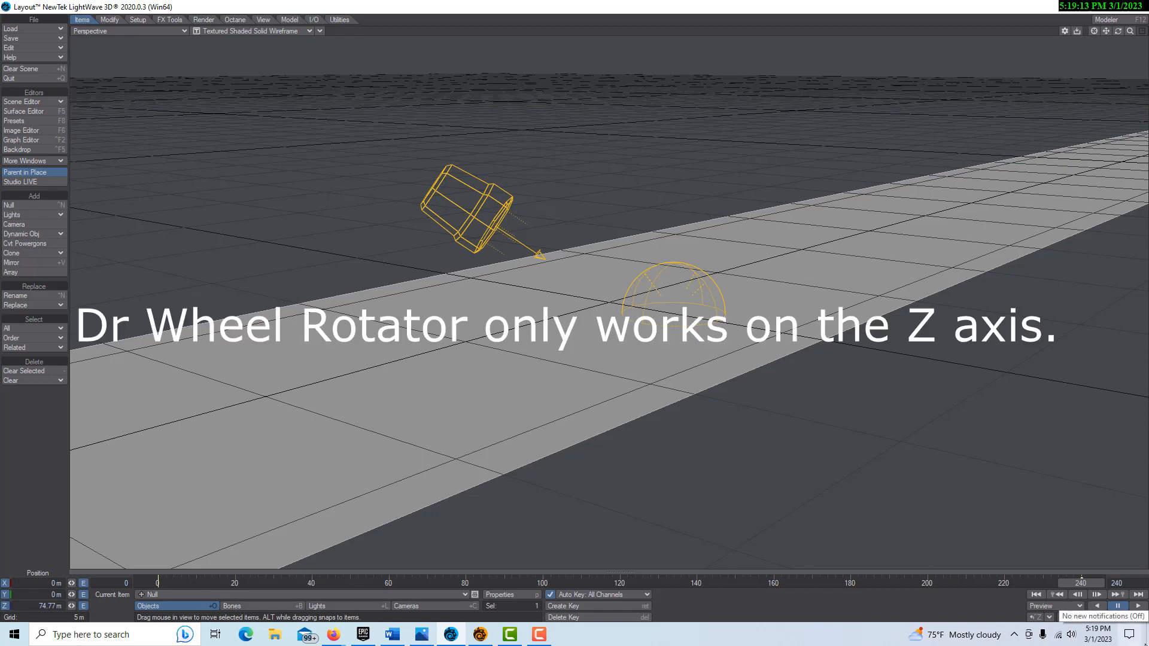
Step: Play the animation of the Null carrying the wheel along Z, stop it and return to the first frame
{"action": "left_click", "coordinate": [1037, 595]}
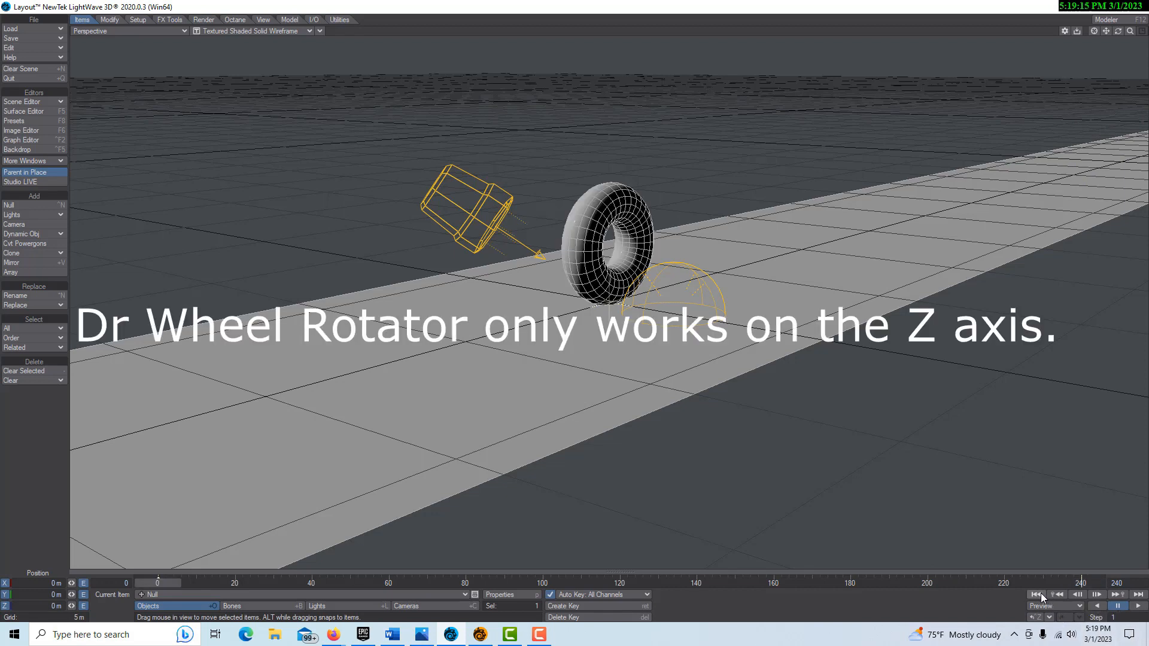
{"action": "left_click", "coordinate": [1138, 606]}
{"action": "left_click", "coordinate": [1117, 606]}
{"action": "left_click", "coordinate": [1036, 594]}
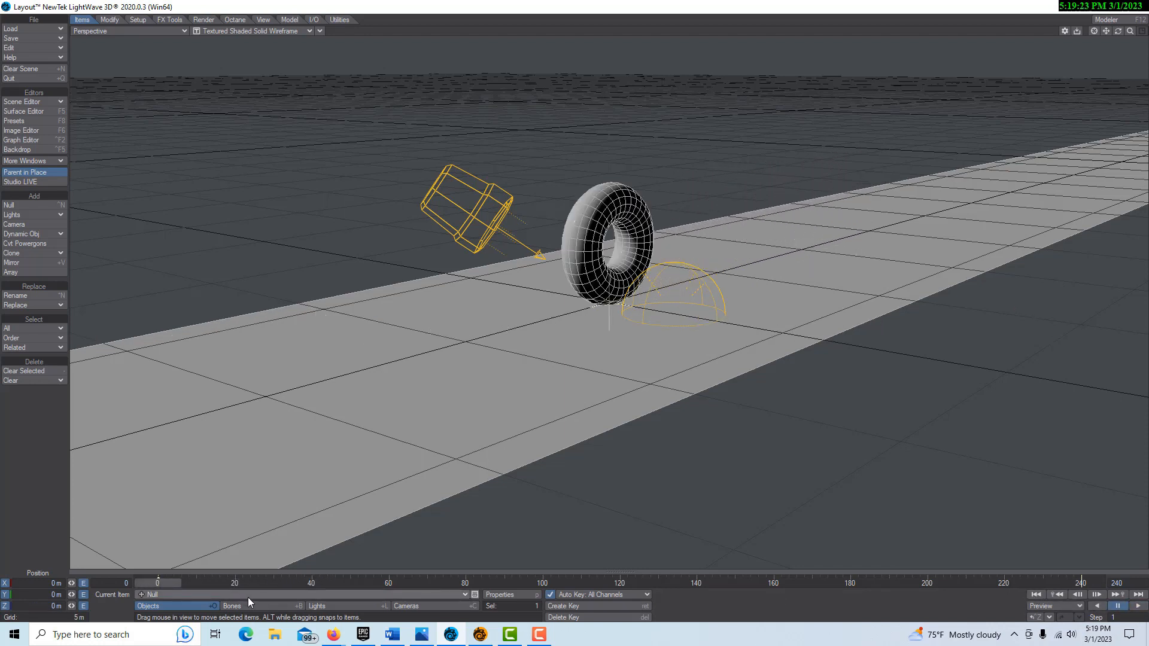
Step: Clear the expressions in the wheel's existing Relativity Expression Module and remove that modifier from the wheel
{"action": "left_click", "coordinate": [456, 594]}
{"action": "left_click", "coordinate": [440, 576]}
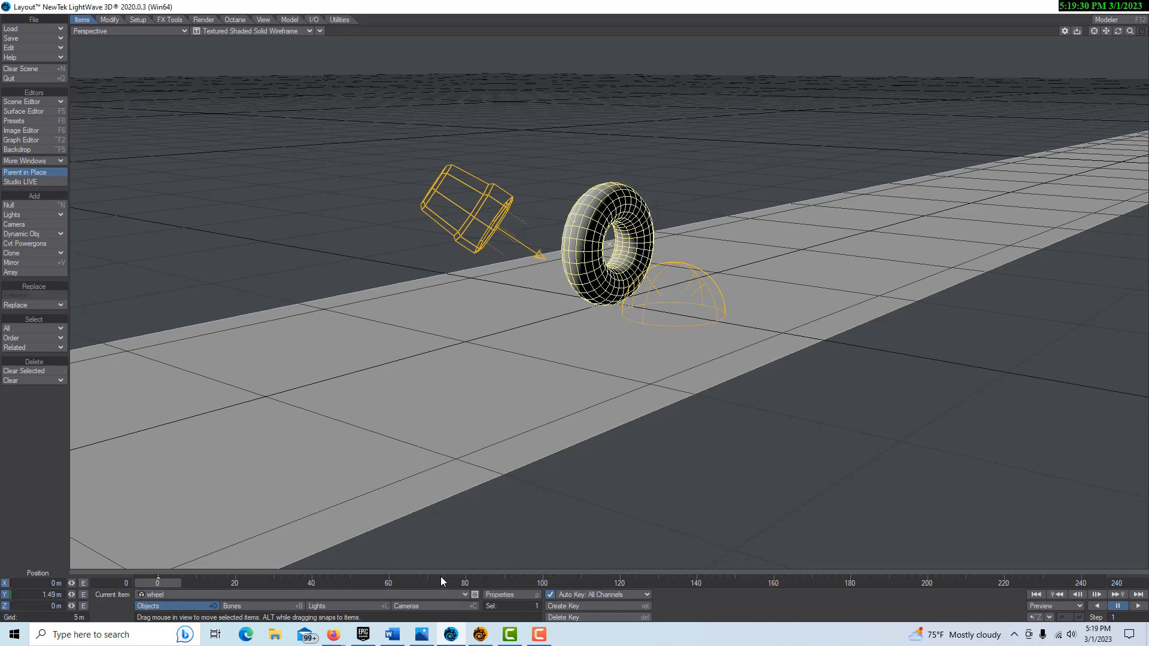
{"action": "key", "text": "m"}
{"action": "double_click", "coordinate": [122, 343]}
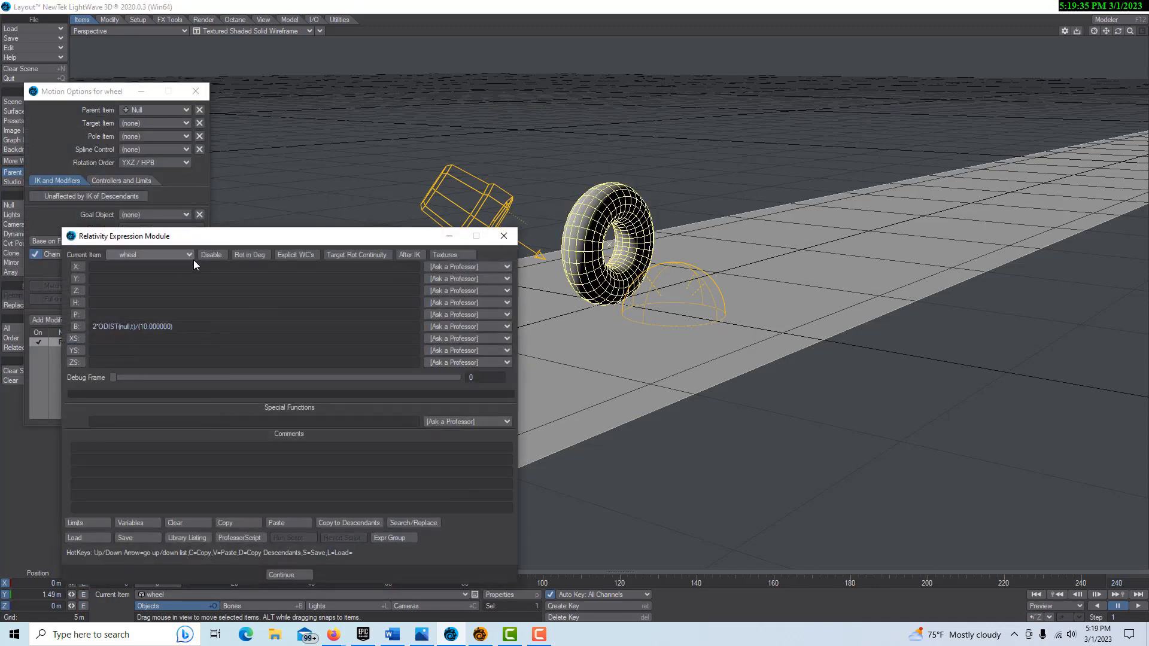
{"action": "left_click", "coordinate": [193, 525]}
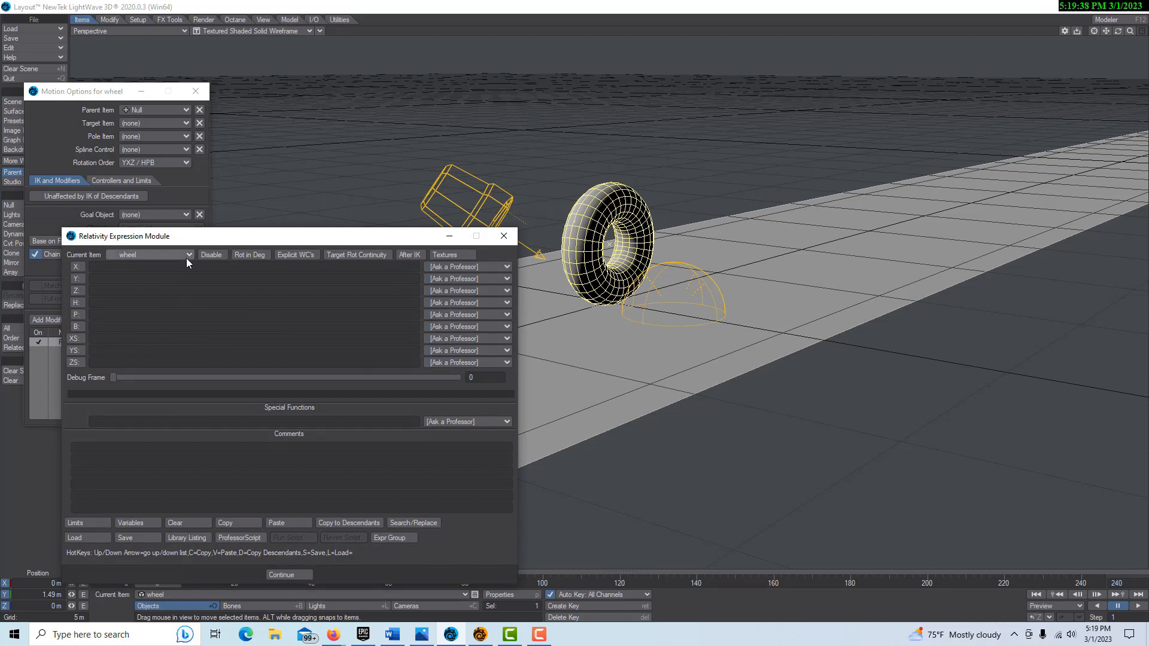
{"action": "left_click", "coordinate": [503, 236]}
{"action": "right_click", "coordinate": [135, 343]}
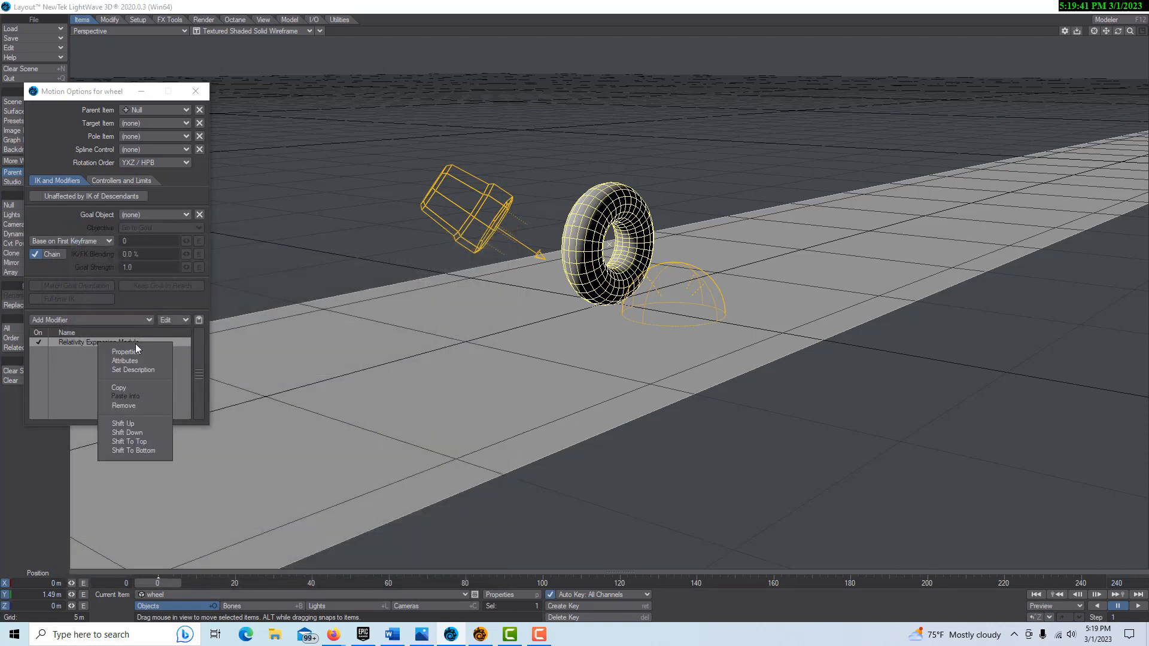
{"action": "left_click", "coordinate": [134, 405]}
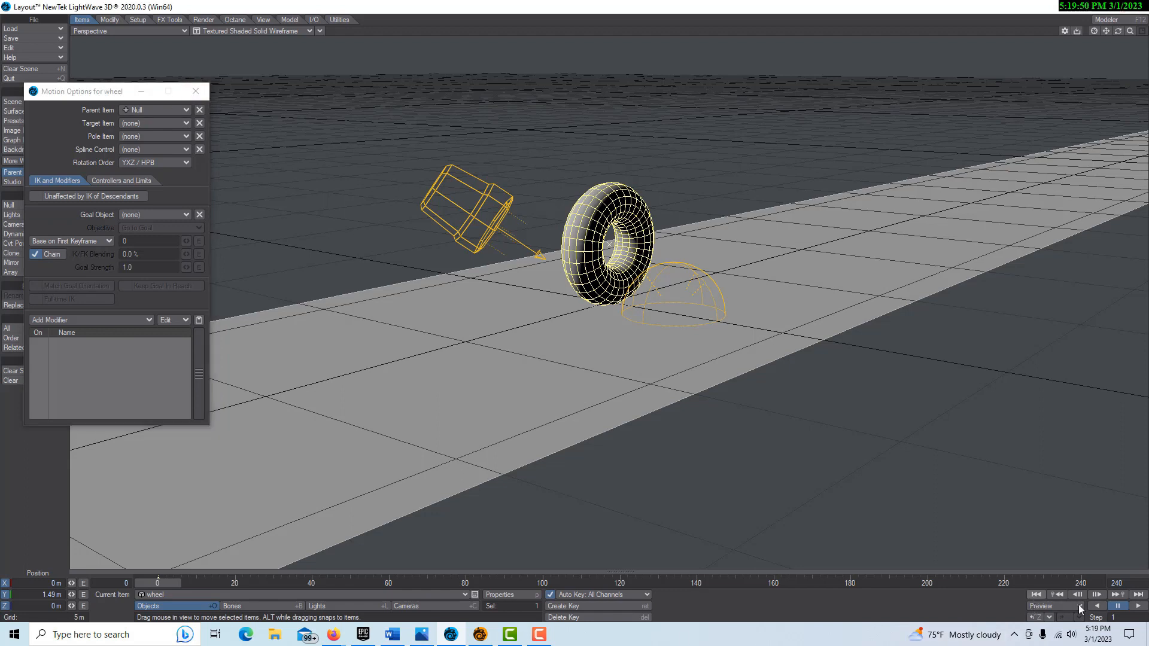
Step: Play the wheel's motion without any modifier to check its rotation, and rewind to the first frame
{"action": "left_click", "coordinate": [1138, 606]}
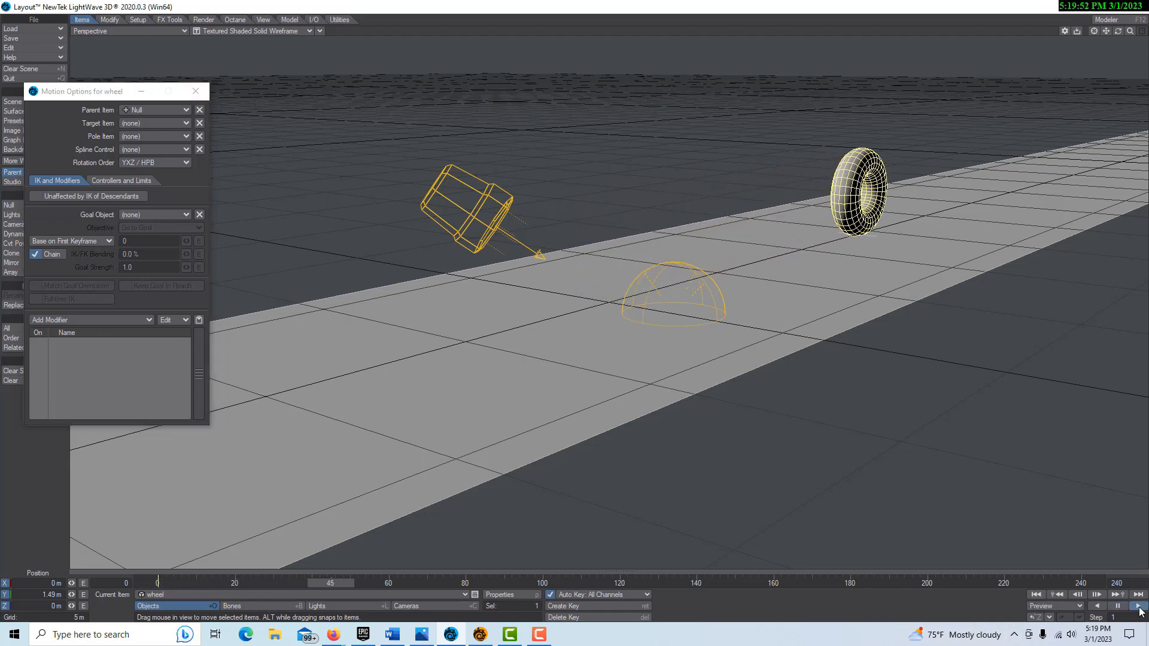
{"action": "left_click", "coordinate": [1117, 606]}
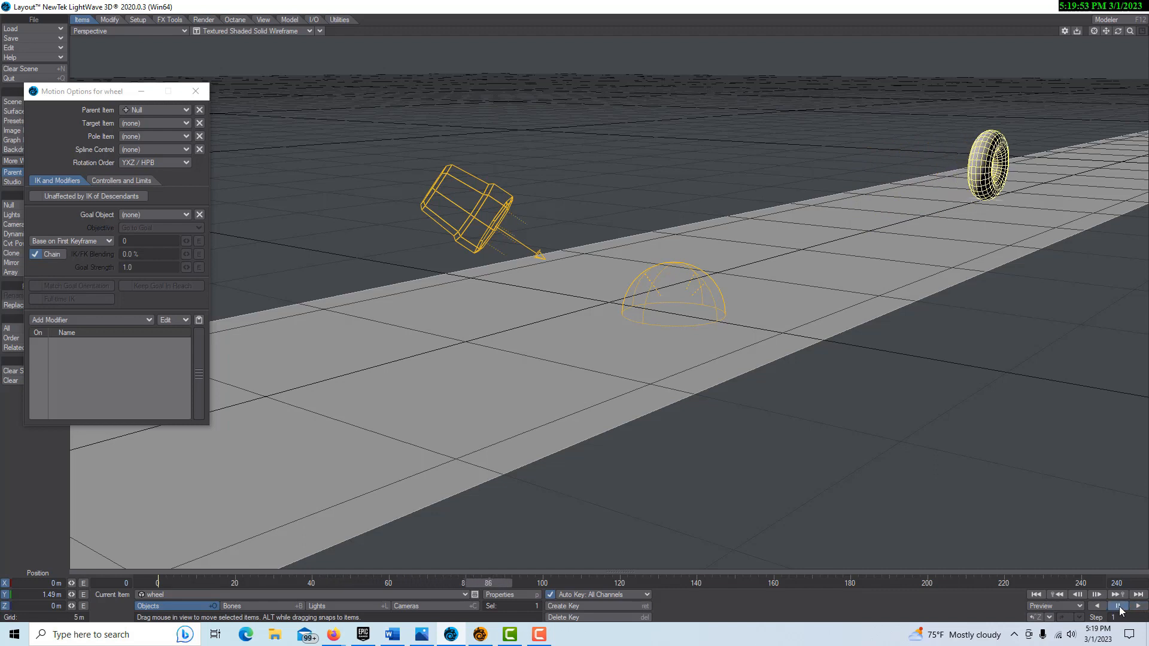
{"action": "left_click", "coordinate": [1036, 594]}
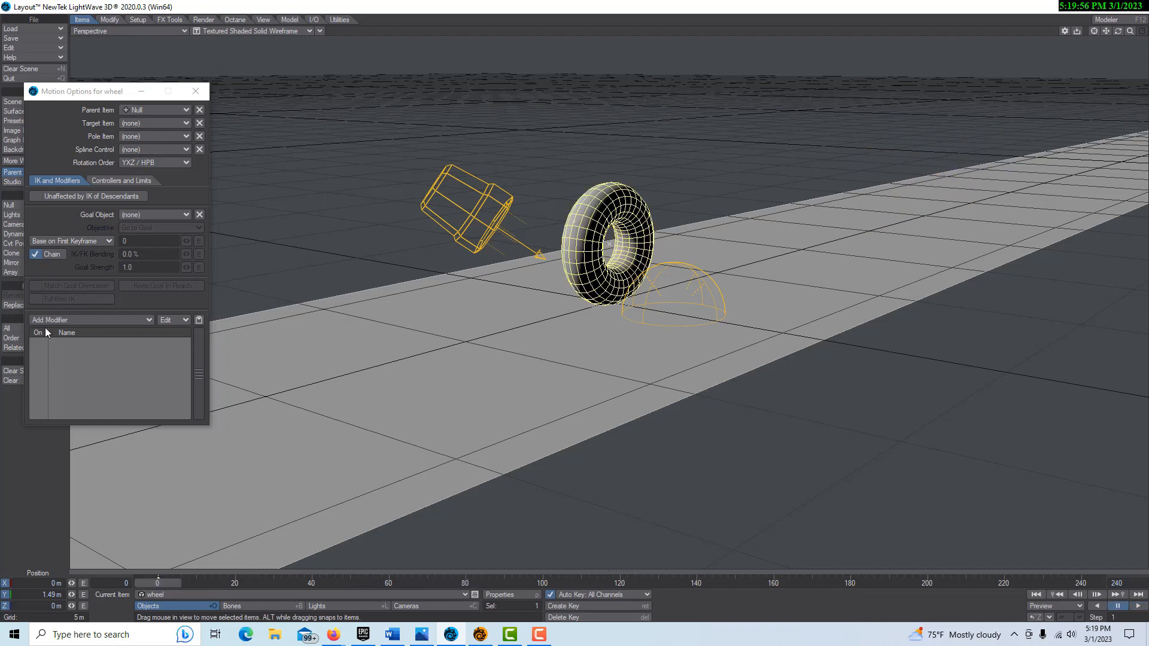
Step: Add a Relativity motion modifier to the wheel and open its expression settings
{"action": "left_click", "coordinate": [143, 319]}
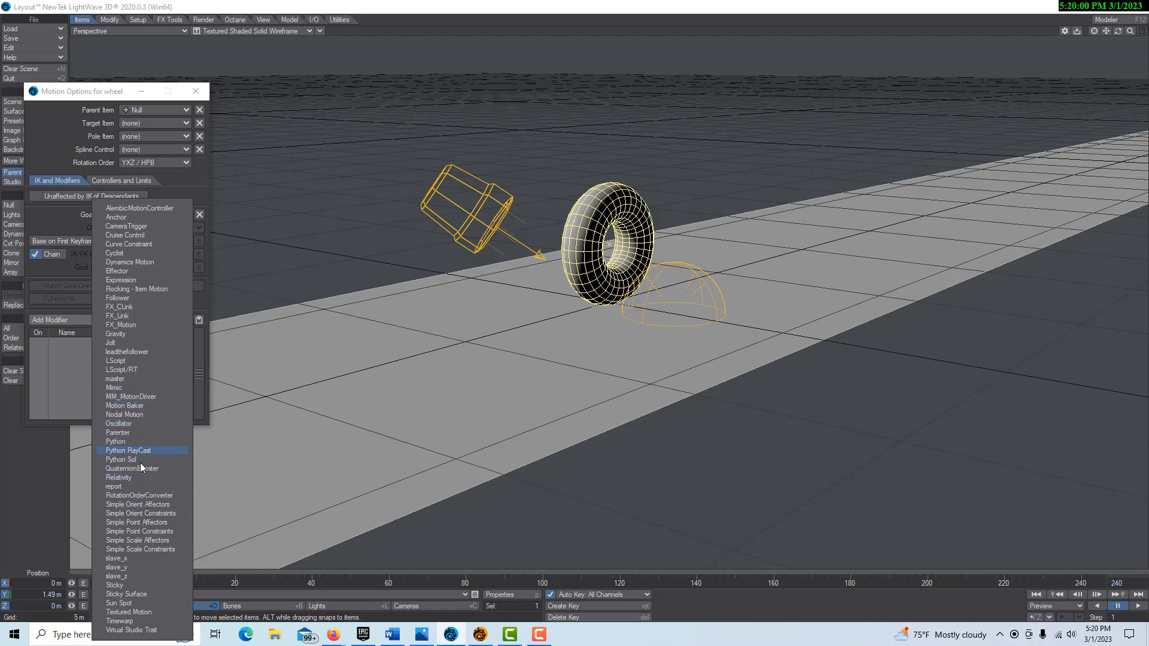
{"action": "left_click", "coordinate": [118, 478]}
{"action": "double_click", "coordinate": [116, 340]}
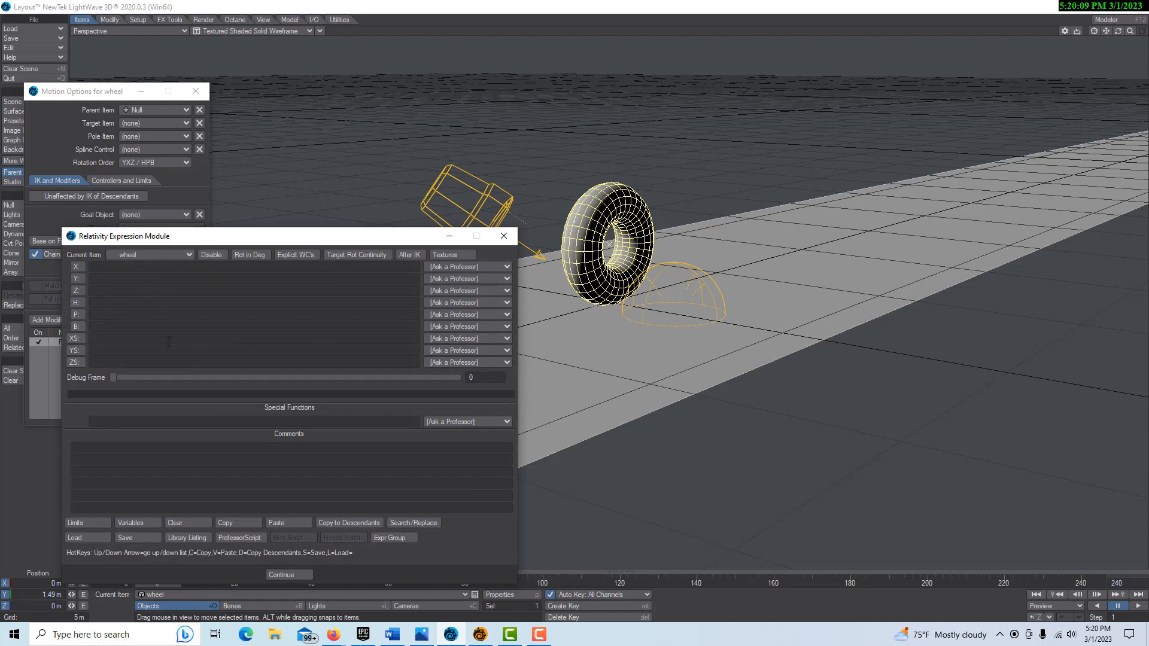
Step: Give the wheel's B channel a Dr. Wheel Rotater expression driven by the Null object, with a wheel diameter of 1.0
{"action": "left_click", "coordinate": [507, 327]}
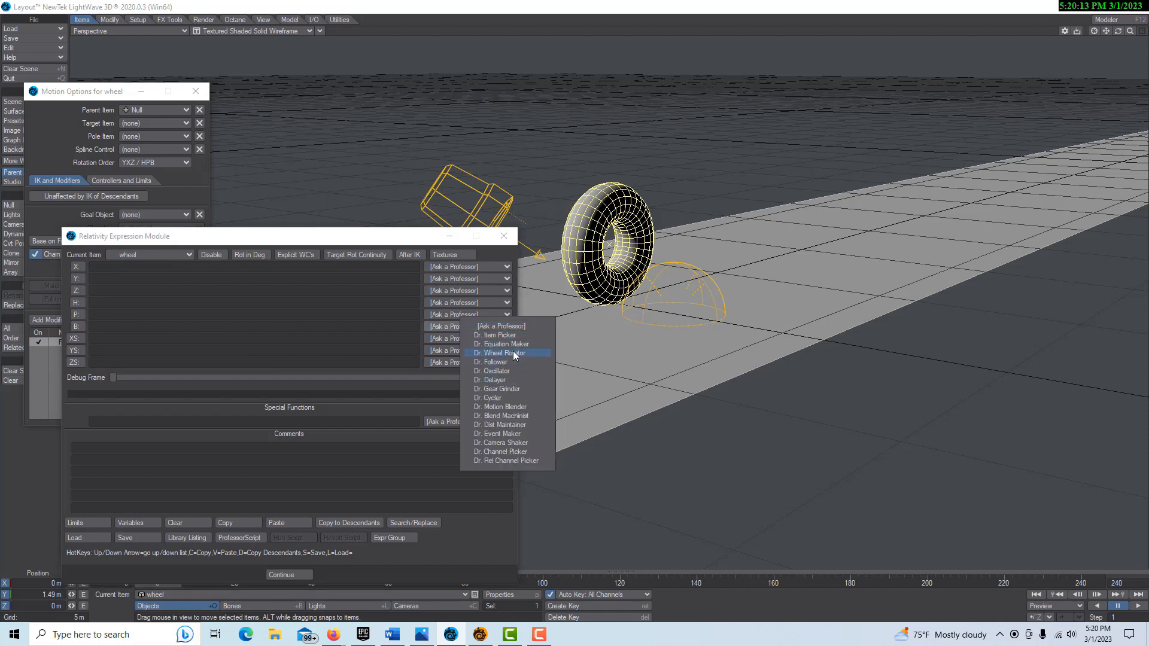
{"action": "left_click", "coordinate": [513, 353]}
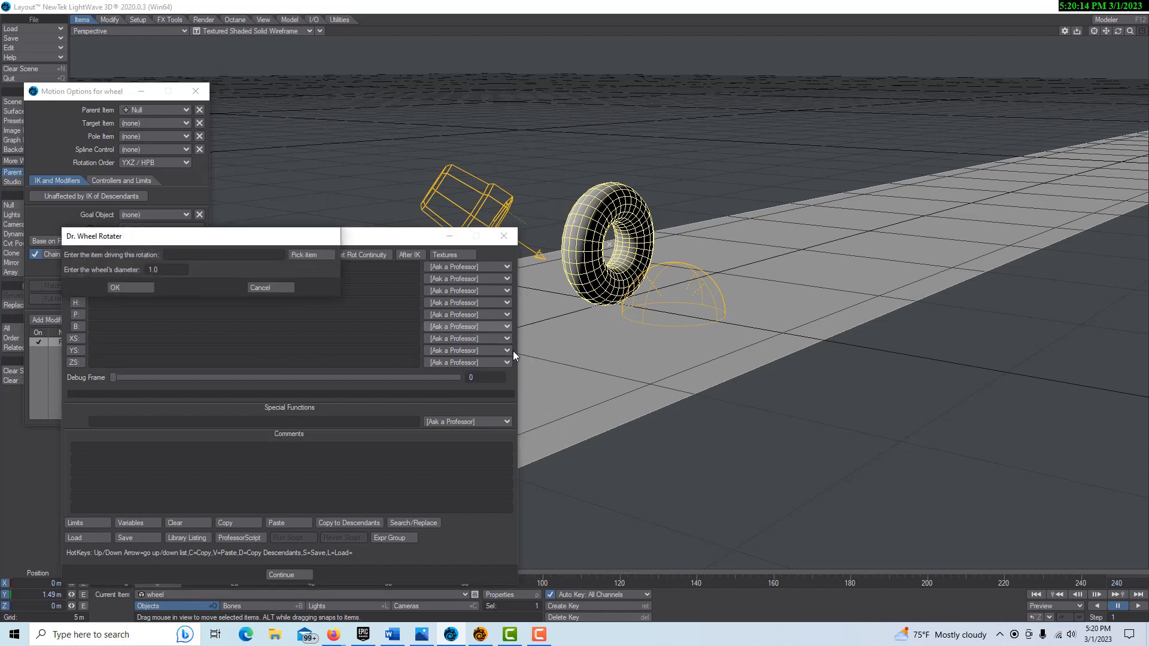
{"action": "left_click", "coordinate": [314, 255]}
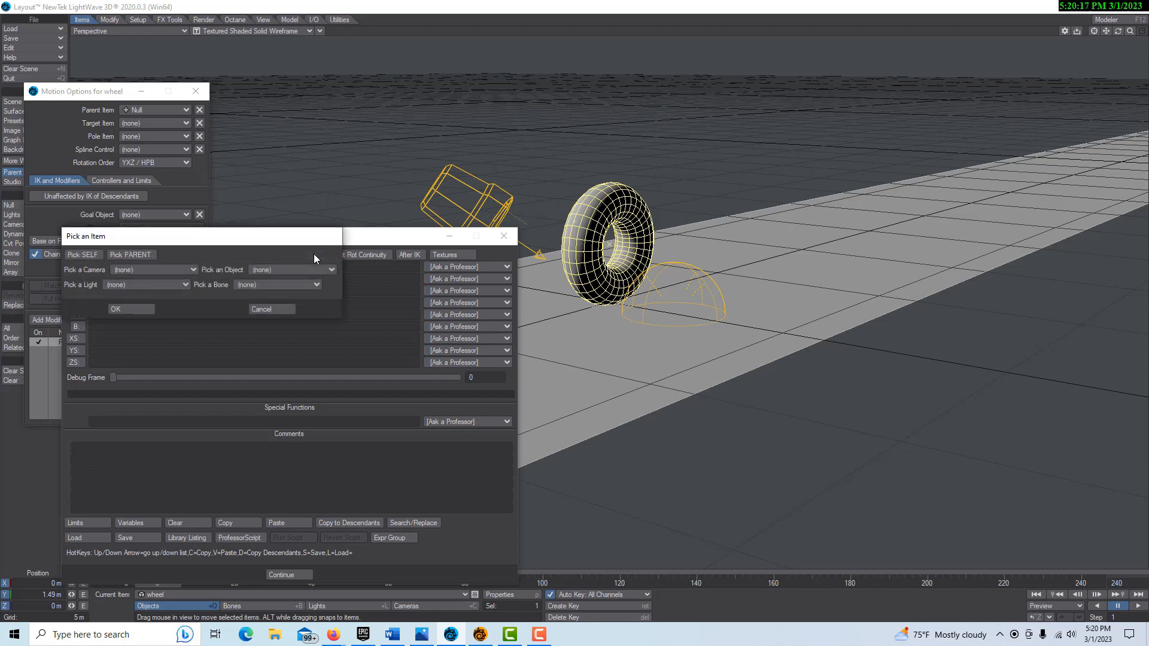
{"action": "left_click", "coordinate": [126, 254]}
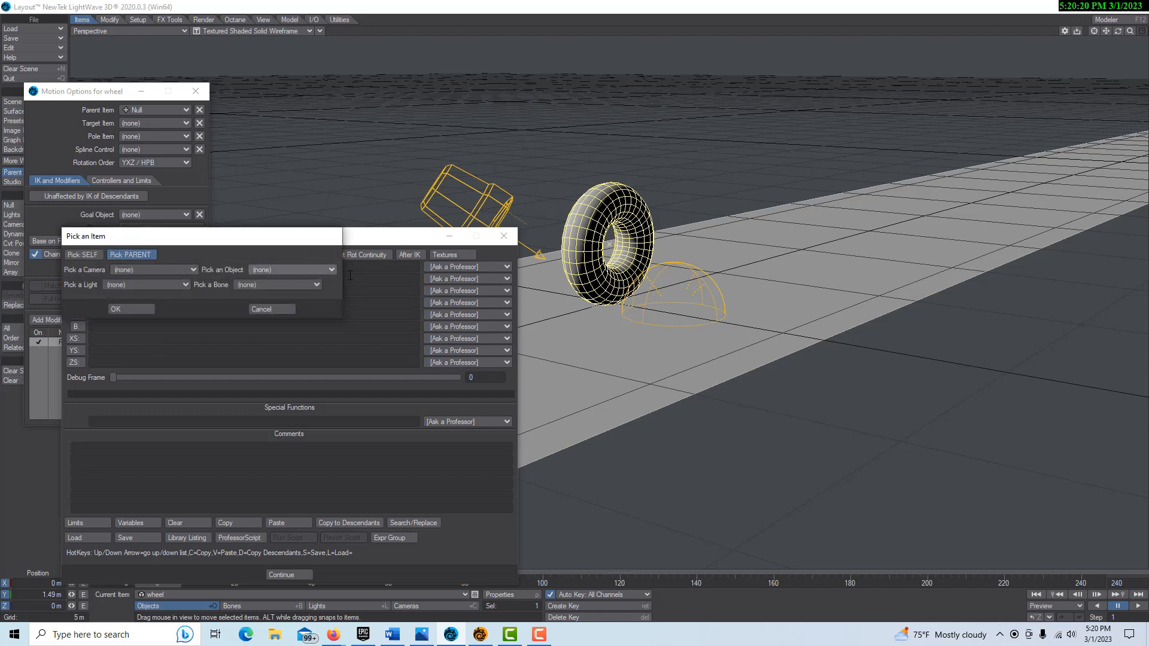
{"action": "left_click", "coordinate": [328, 273]}
{"action": "left_click", "coordinate": [307, 300]}
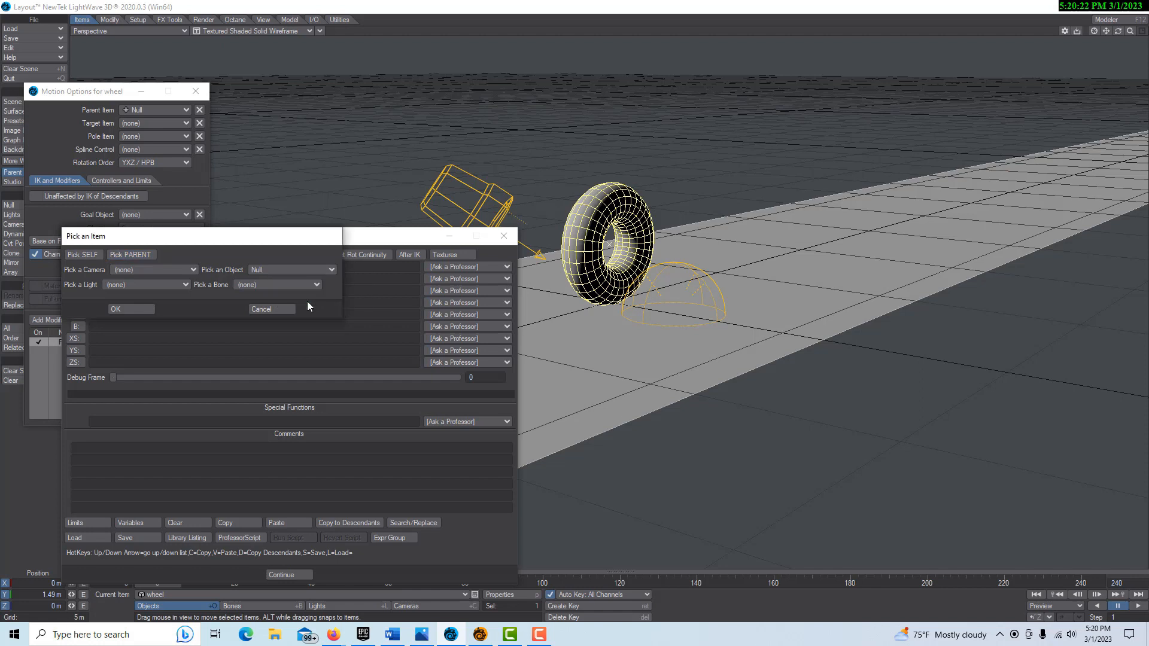
{"action": "left_click", "coordinate": [124, 308]}
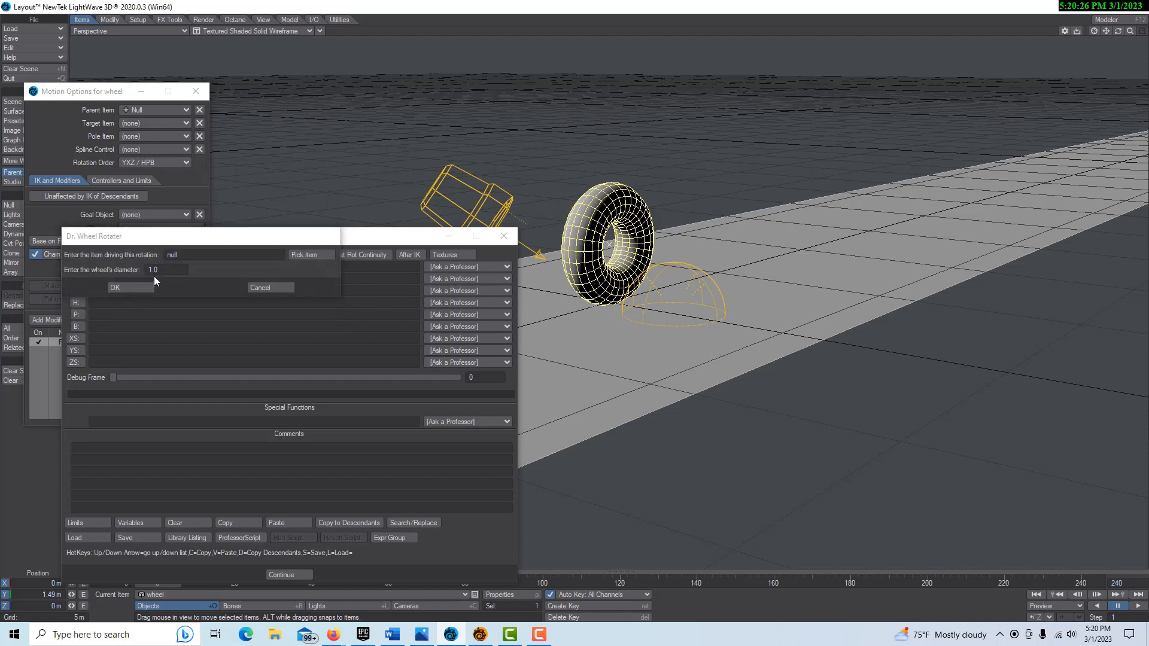
{"action": "left_click", "coordinate": [131, 288]}
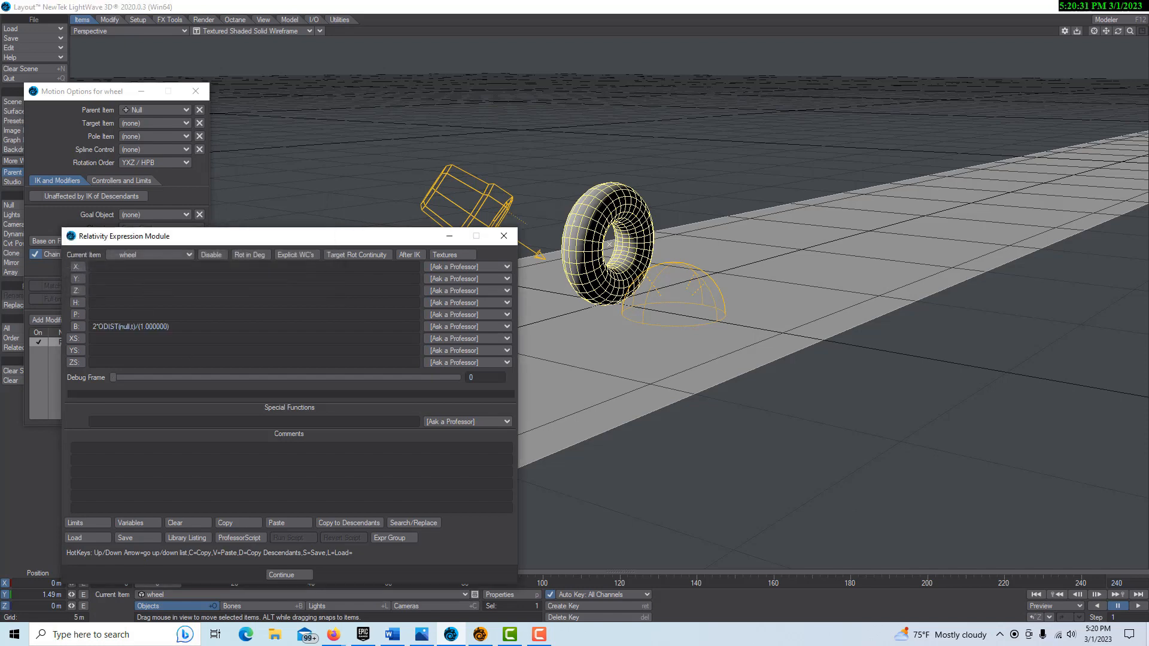
{"action": "left_click", "coordinate": [280, 574]}
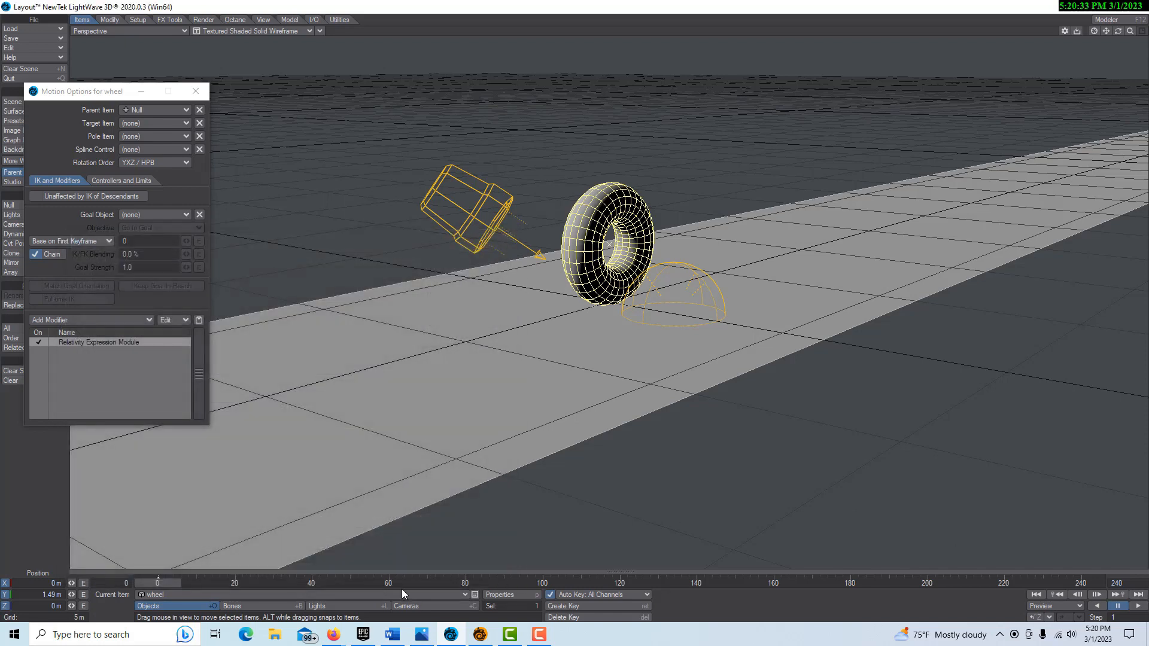
Step: Play back the wheel's expression-driven rotation with the 1.0 diameter and rewind to the first frame
{"action": "left_click", "coordinate": [1139, 606]}
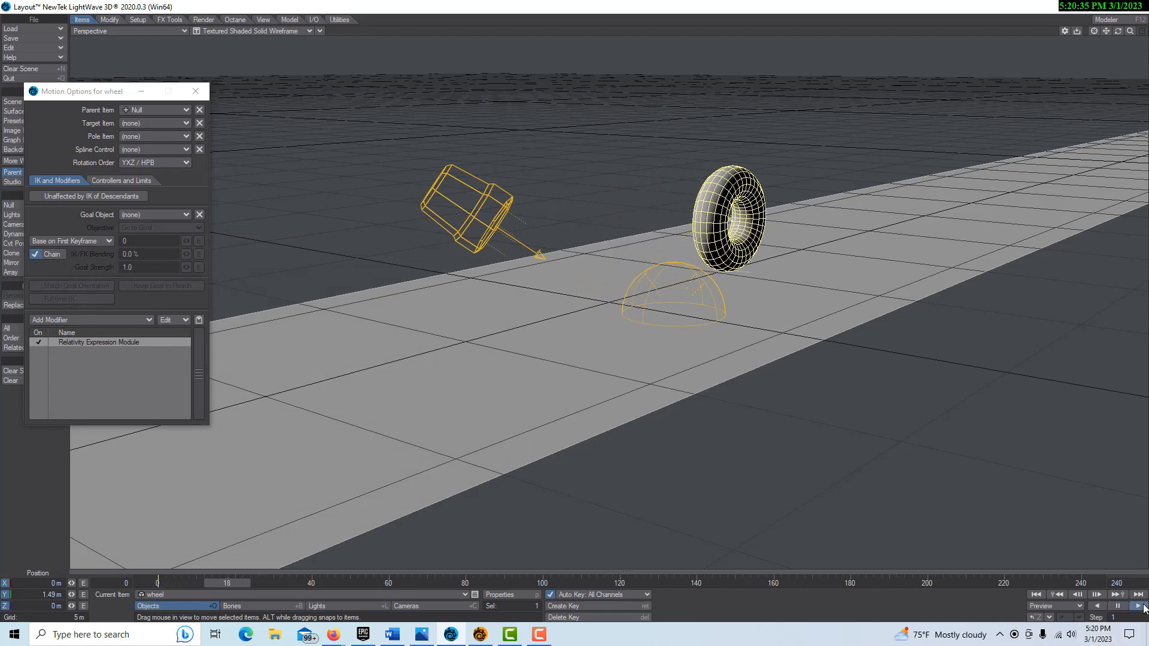
{"action": "left_click", "coordinate": [1116, 606]}
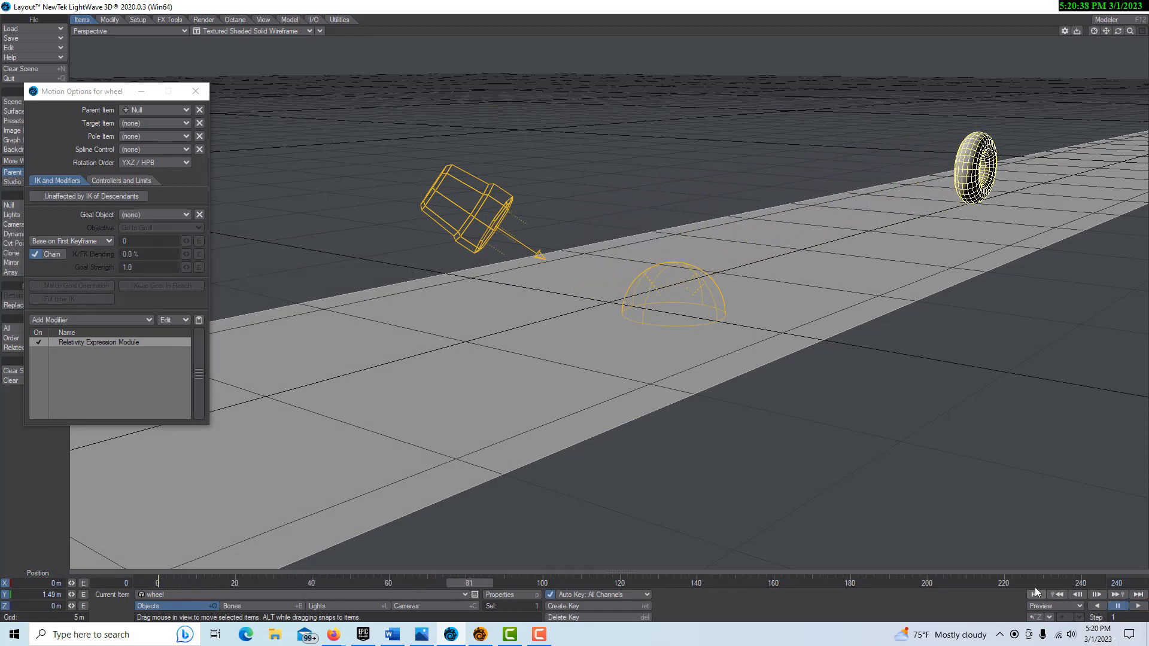
{"action": "left_click", "coordinate": [1036, 594]}
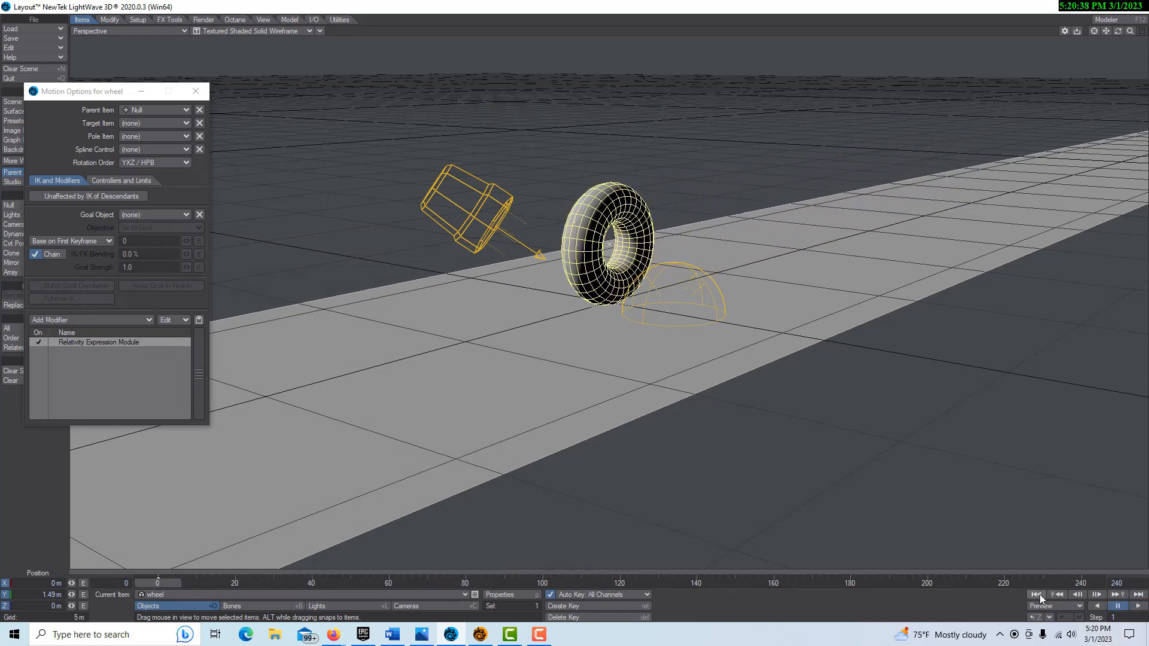
Step: Change the divisor in the wheel's B channel expression to 5.000000
{"action": "double_click", "coordinate": [117, 341]}
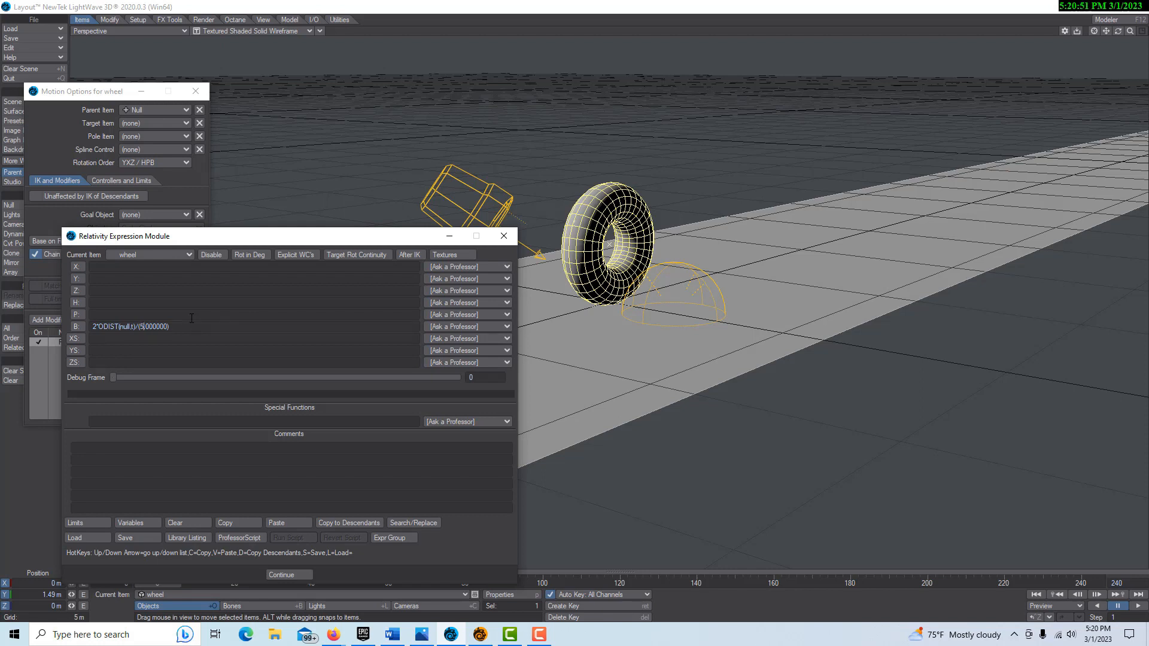
{"action": "key", "text": "Down"}
{"action": "left_click", "coordinate": [301, 574]}
Step: Play the slower wheel rotation, minimise the motion options window, and replay the animation from a closer view before rewinding
{"action": "left_click", "coordinate": [1138, 606]}
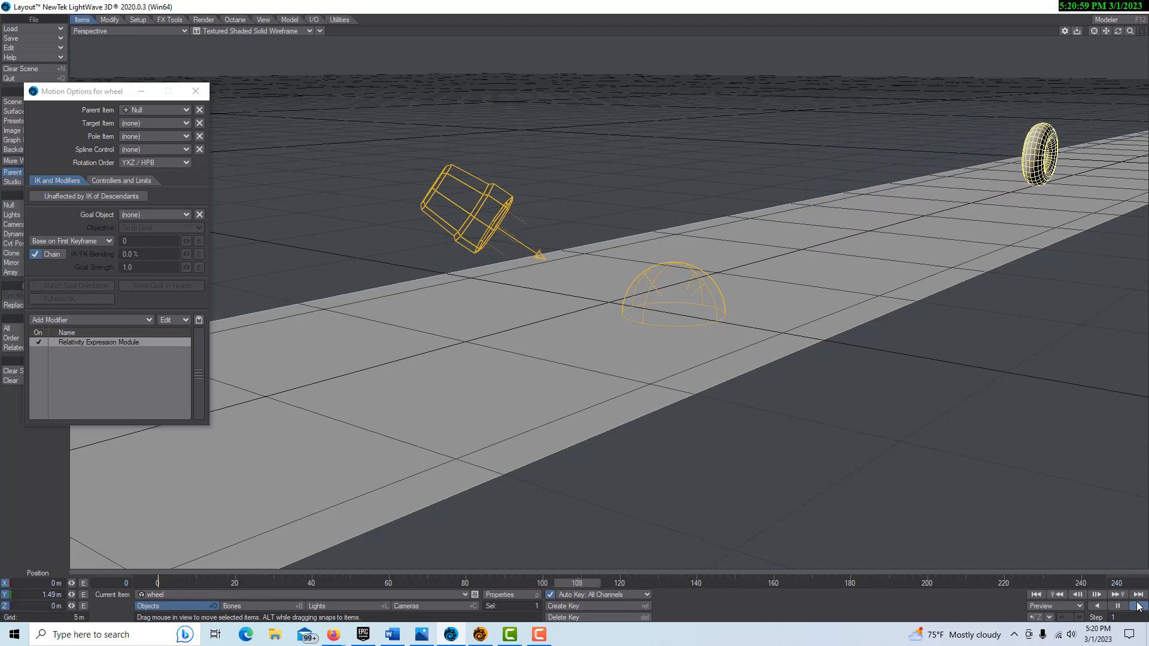
{"action": "left_click", "coordinate": [1036, 594]}
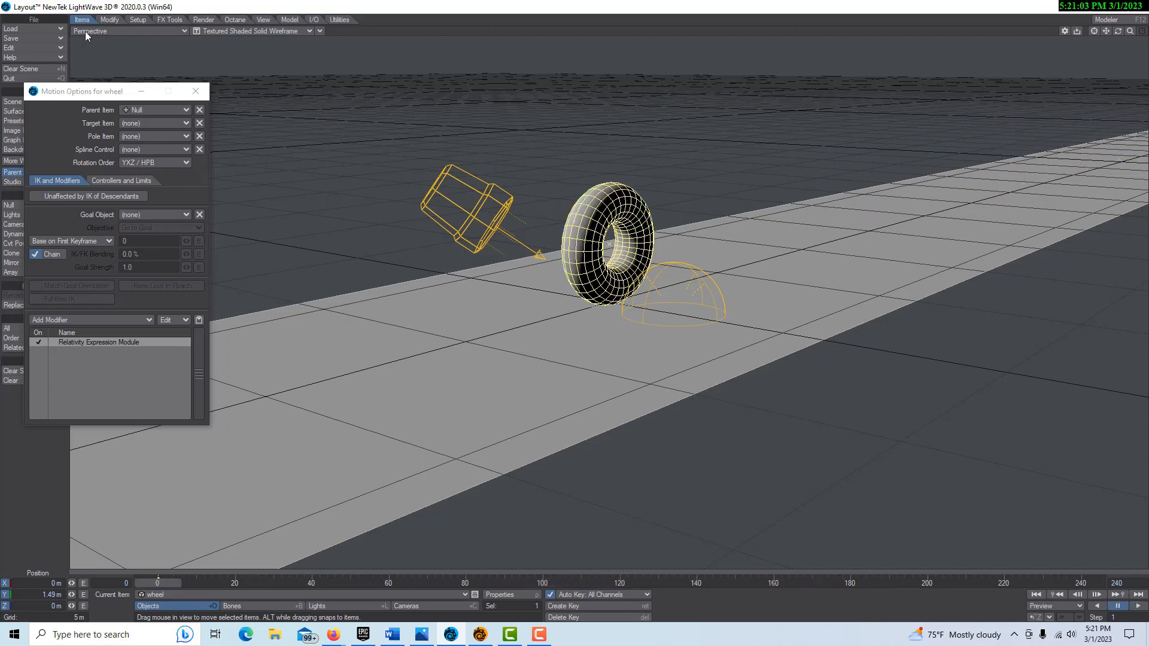
{"action": "left_click", "coordinate": [147, 93]}
{"action": "left_click_drag", "start_coordinate": [1105, 32], "coordinate": [1133, 39]}
{"action": "left_click", "coordinate": [1137, 606]}
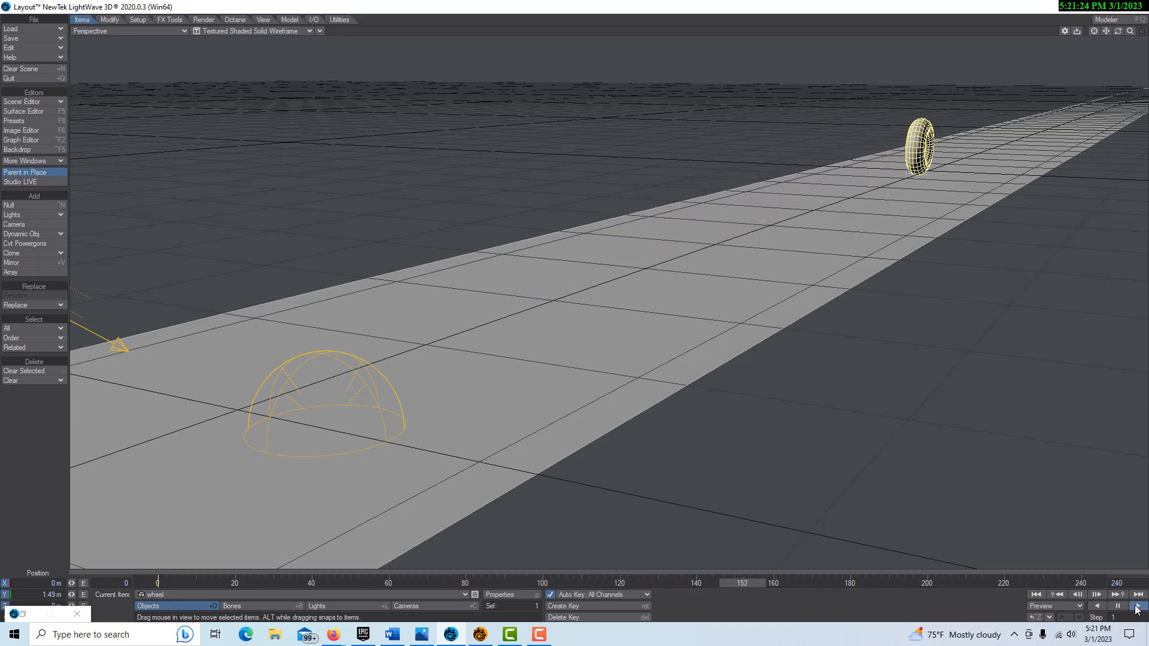
{"action": "left_click", "coordinate": [1117, 606]}
{"action": "left_click", "coordinate": [1034, 594]}
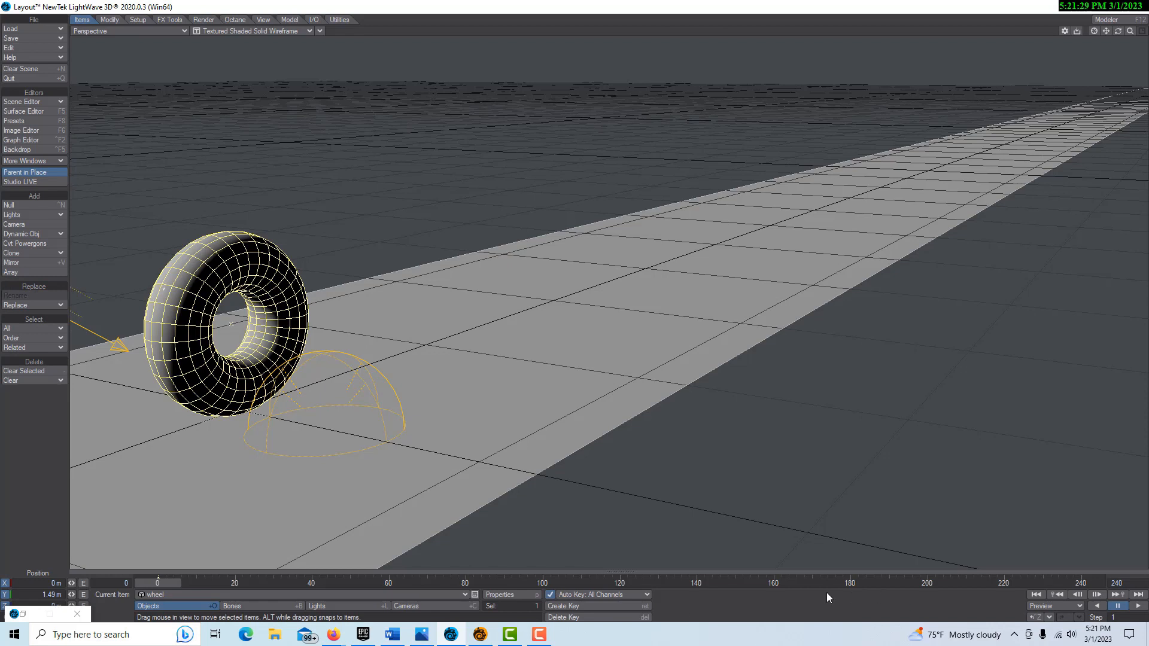
Step: Make one clone of the wheel and move it sideways to an X position of about 3.95 m
{"action": "left_click", "coordinate": [31, 252]}
{"action": "left_click", "coordinate": [31, 250]}
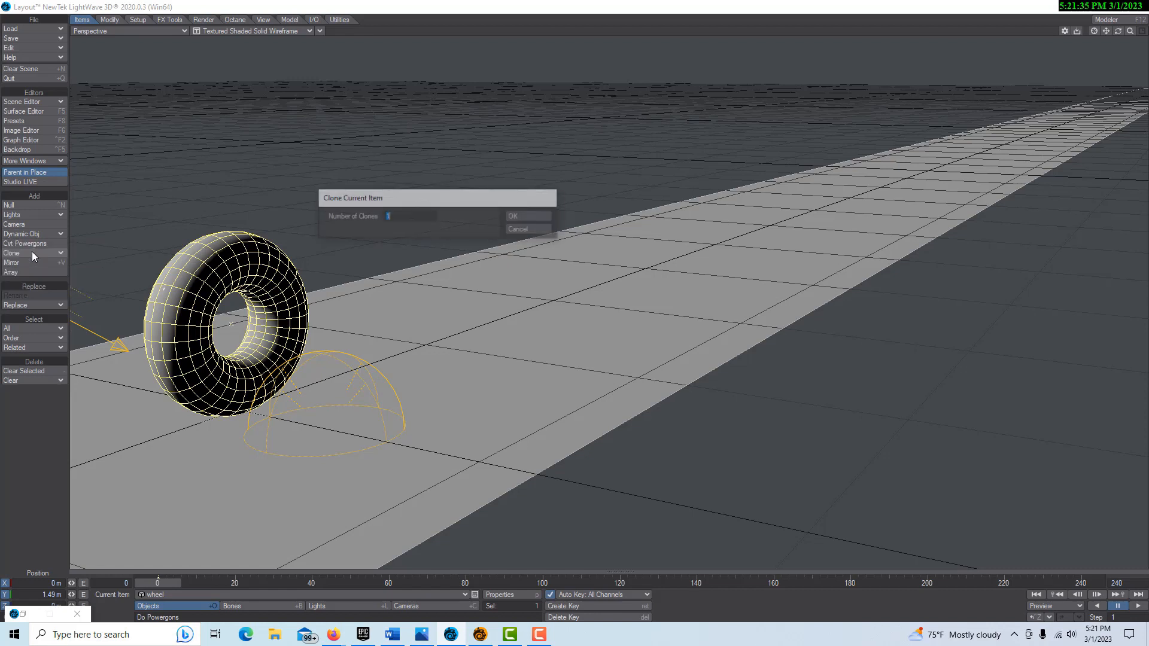
{"action": "left_click", "coordinate": [527, 216]}
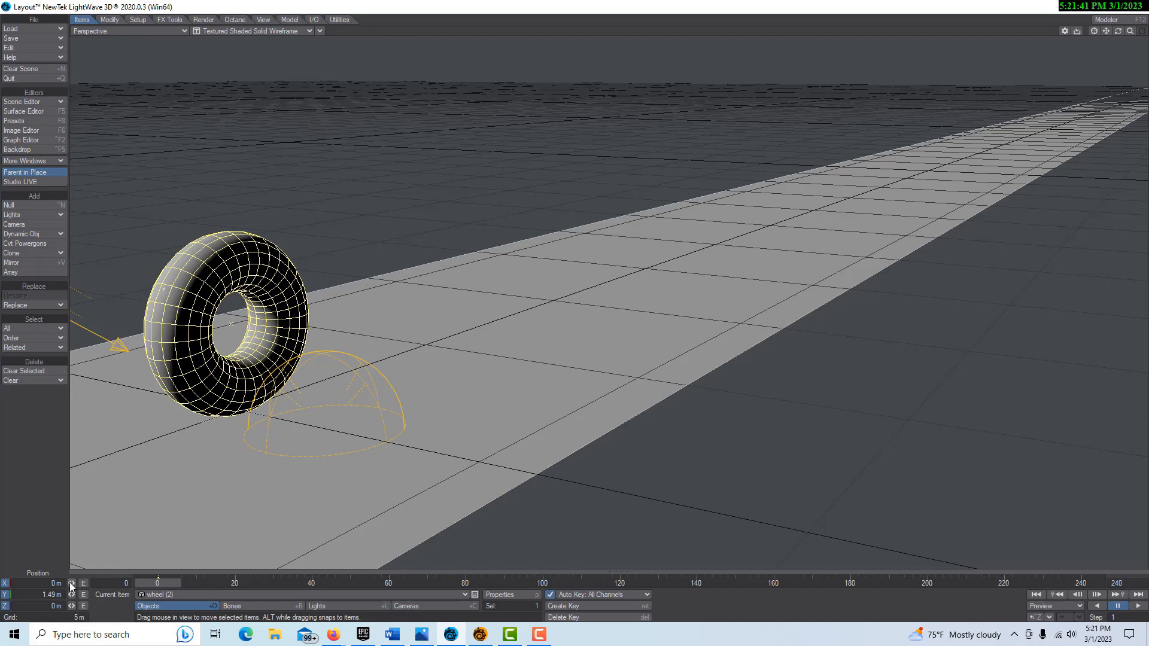
{"action": "left_click_drag", "start_coordinate": [71, 583], "coordinate": [120, 582]}
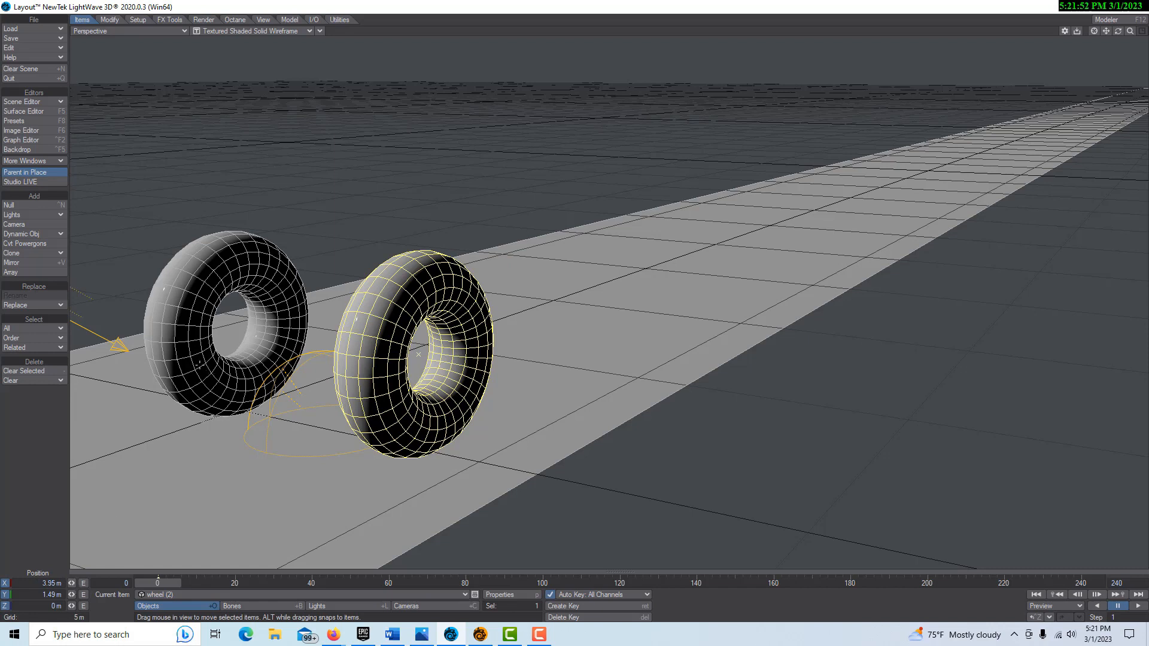
Step: Clone the original wheel once and set the new clone's Z position to 7 m
{"action": "left_click", "coordinate": [199, 364]}
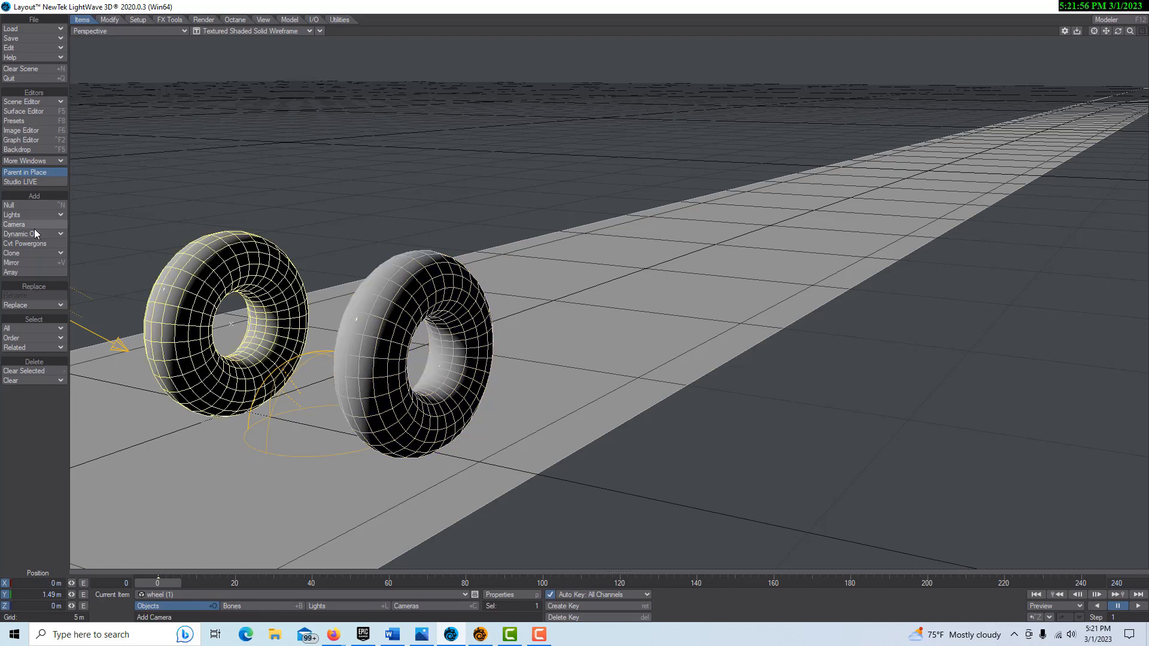
{"action": "left_click", "coordinate": [30, 252]}
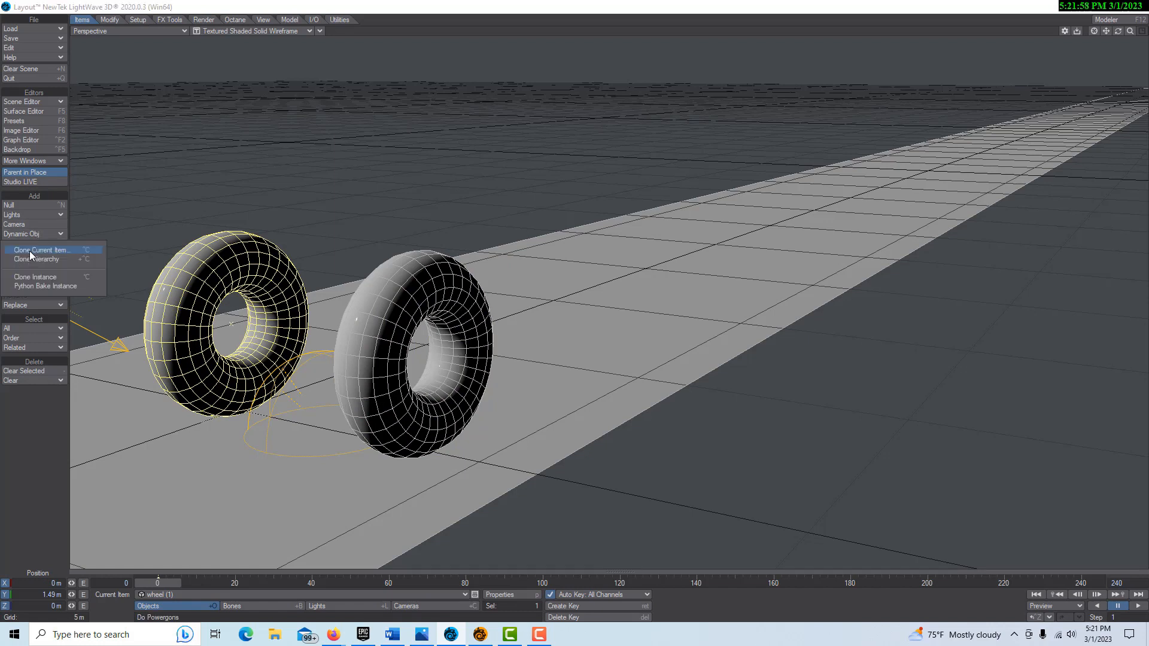
{"action": "left_click", "coordinate": [30, 250]}
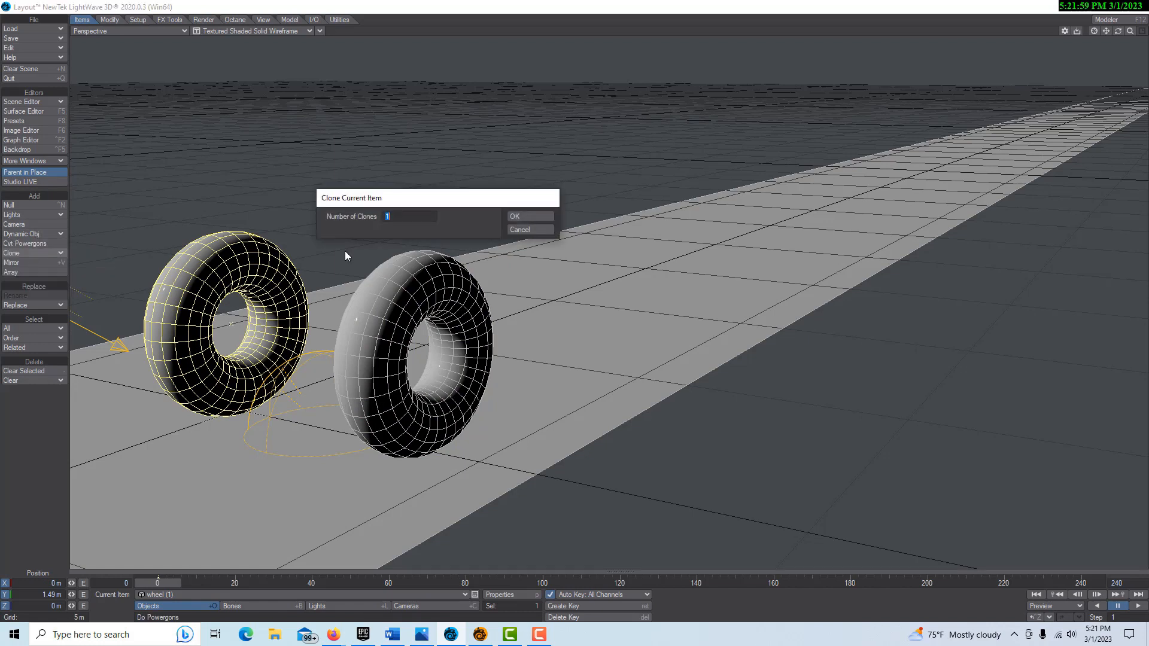
{"action": "left_click", "coordinate": [542, 216]}
{"action": "left_click_drag", "start_coordinate": [70, 608], "coordinate": [120, 607]}
{"action": "left_click", "coordinate": [53, 606]}
{"action": "type", "text": "7"}
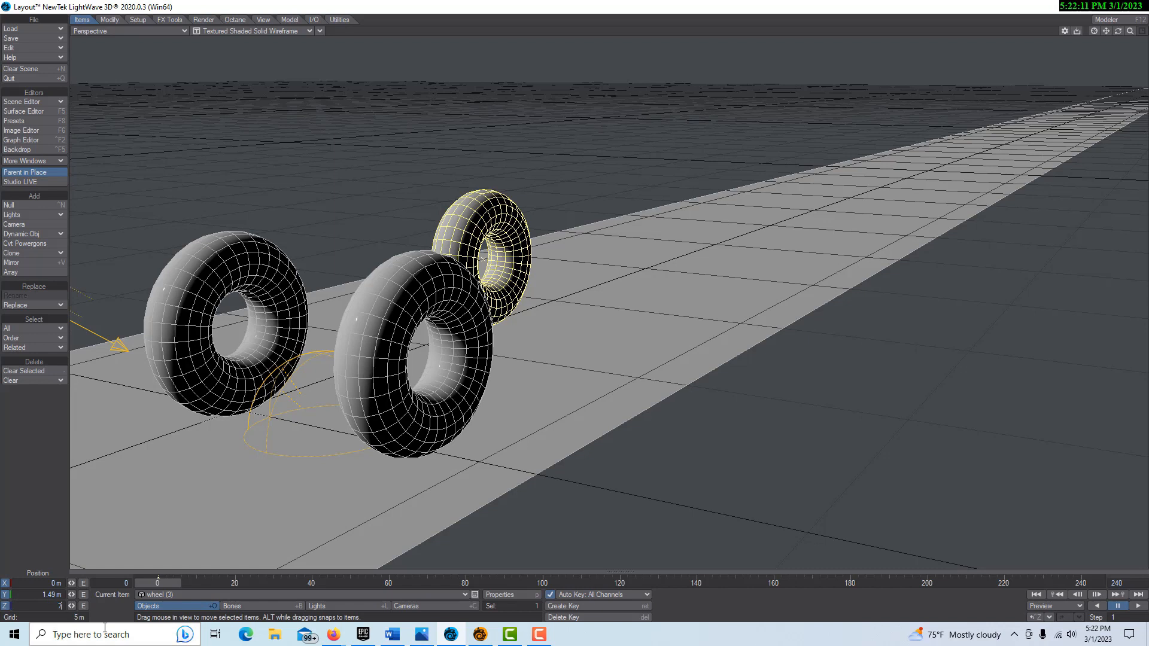
{"action": "key", "text": "Return"}
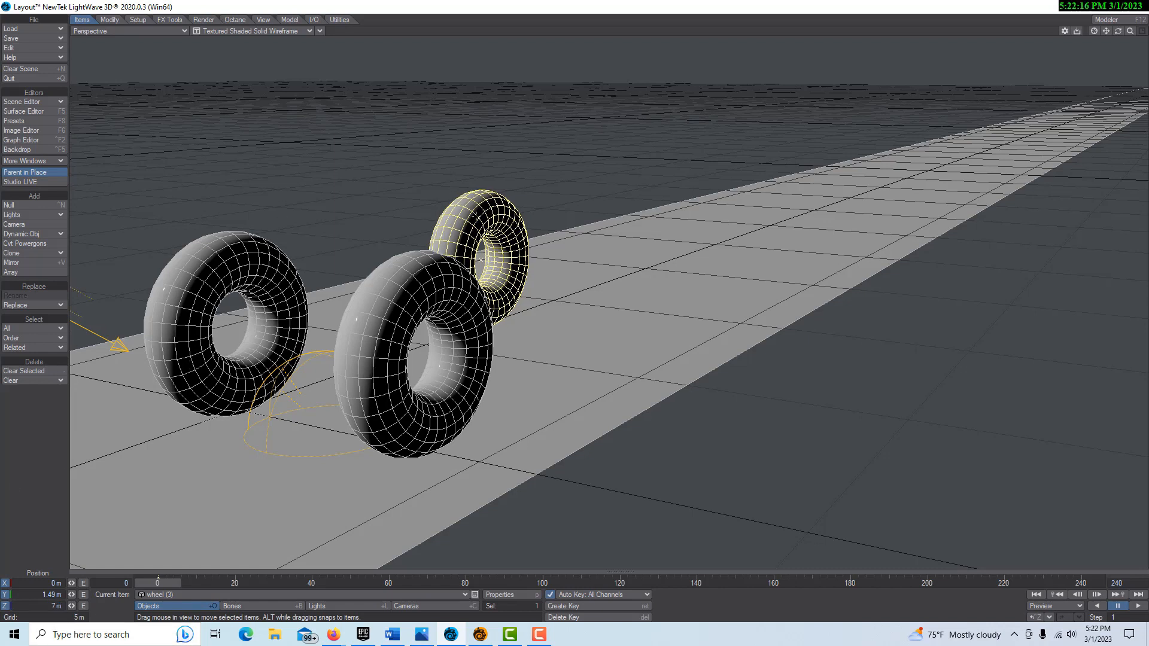
Step: Make one clone of the wheel at the far end and move it to an X position of about 4.11 m
{"action": "left_click_drag", "start_coordinate": [508, 206], "coordinate": [508, 206]}
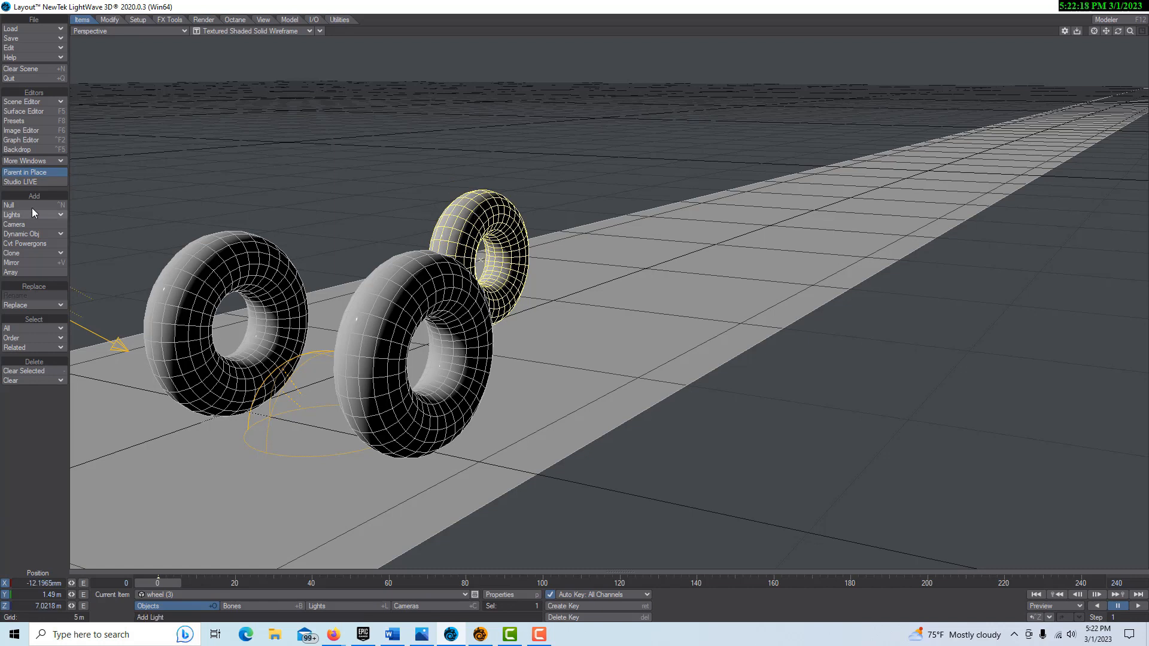
{"action": "left_click", "coordinate": [36, 256]}
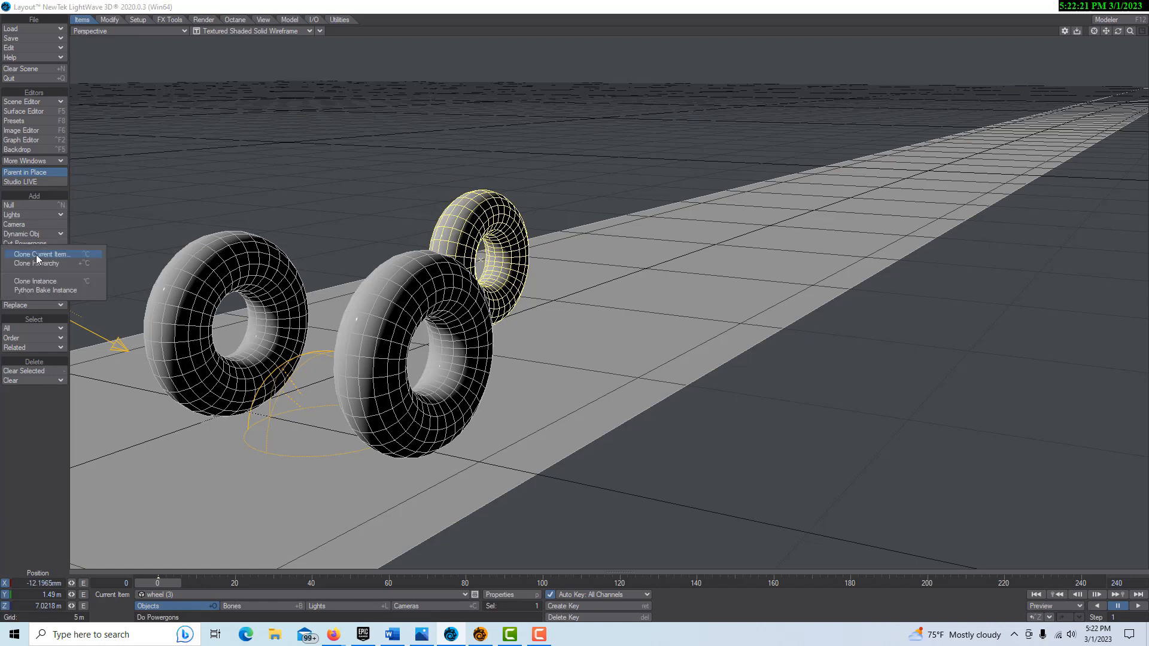
{"action": "left_click", "coordinate": [62, 258]}
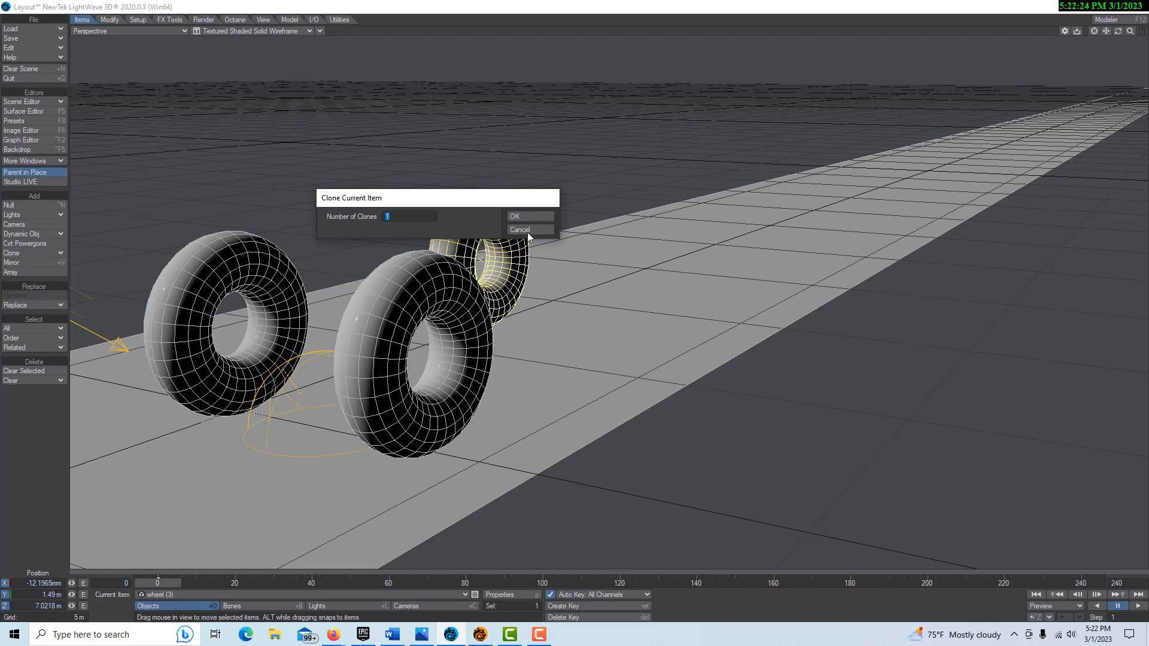
{"action": "left_click", "coordinate": [550, 216]}
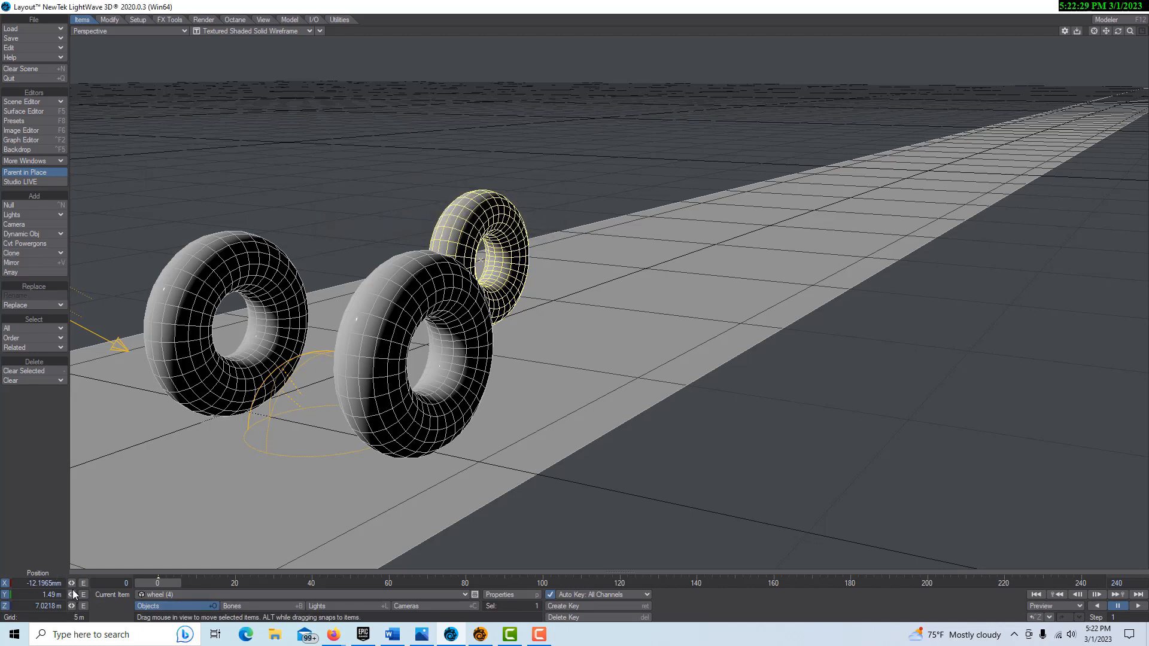
{"action": "left_click_drag", "start_coordinate": [71, 582], "coordinate": [133, 582]}
{"action": "left_click_drag", "start_coordinate": [72, 583], "coordinate": [73, 582]}
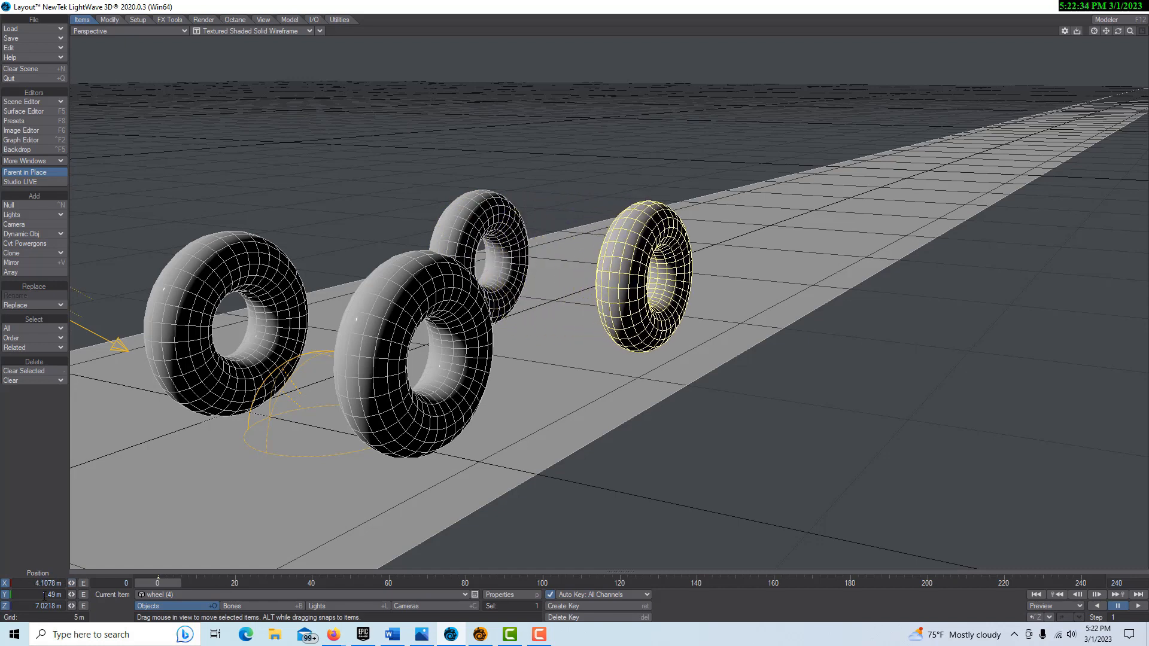
Step: Switch the perspective view to VPR and play back the rolling motion of the four wheels before rewinding to the first frame
{"action": "left_click", "coordinate": [308, 31]}
{"action": "left_click", "coordinate": [299, 89]}
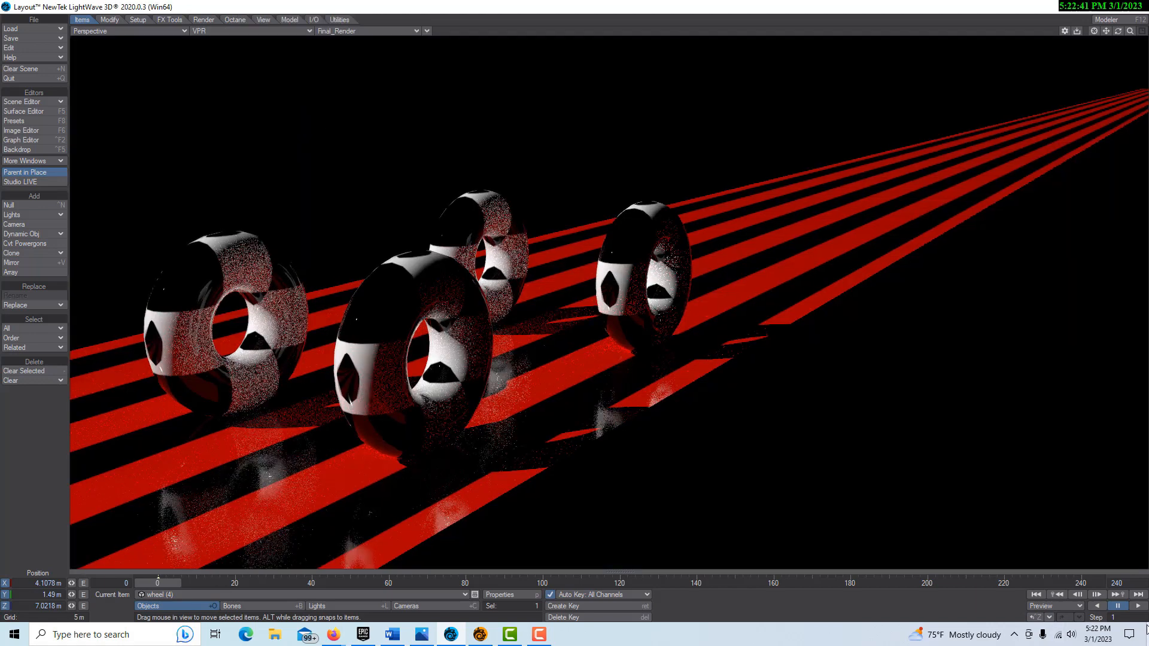
{"action": "left_click", "coordinate": [1136, 606]}
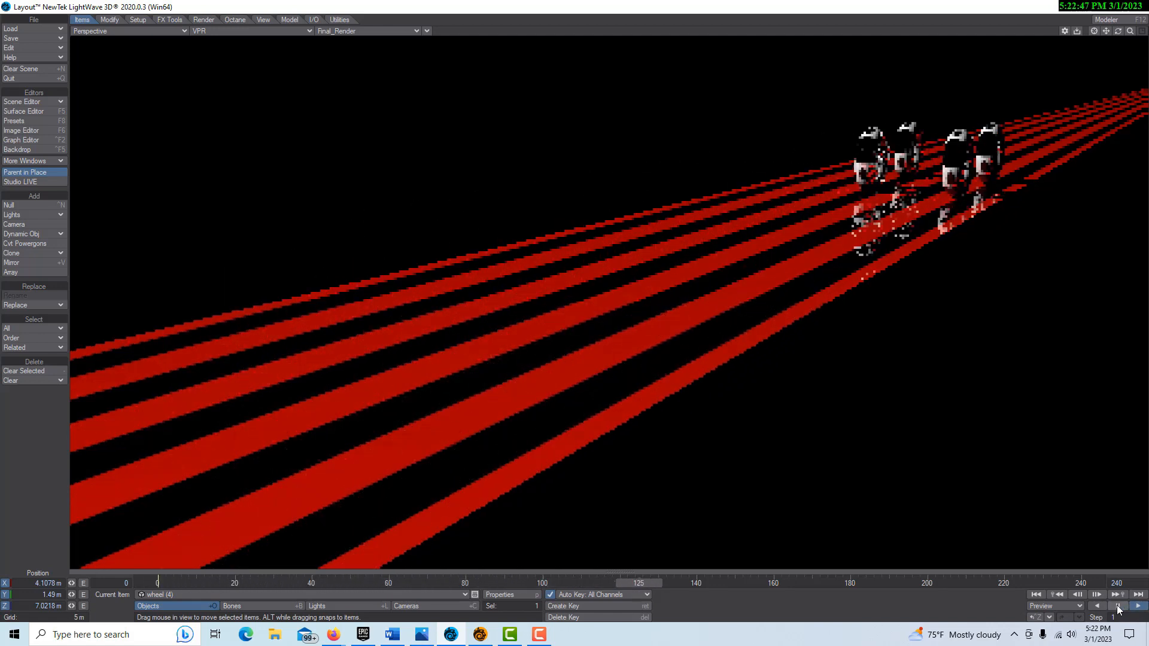
{"action": "left_click", "coordinate": [1117, 606]}
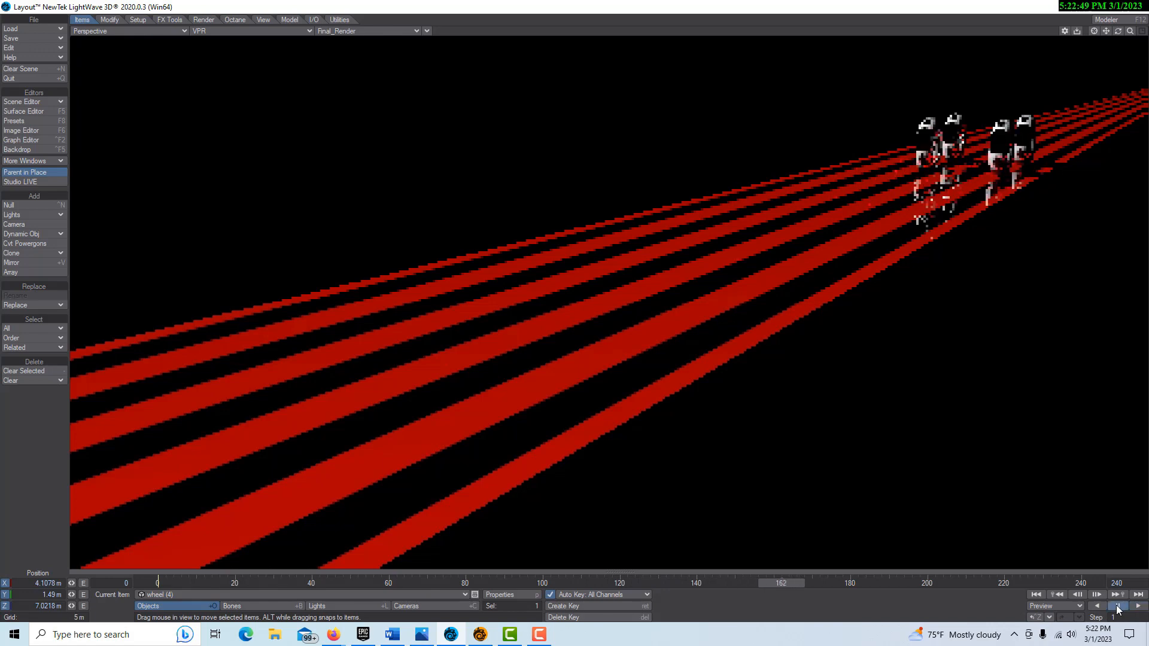
{"action": "left_click", "coordinate": [1035, 594]}
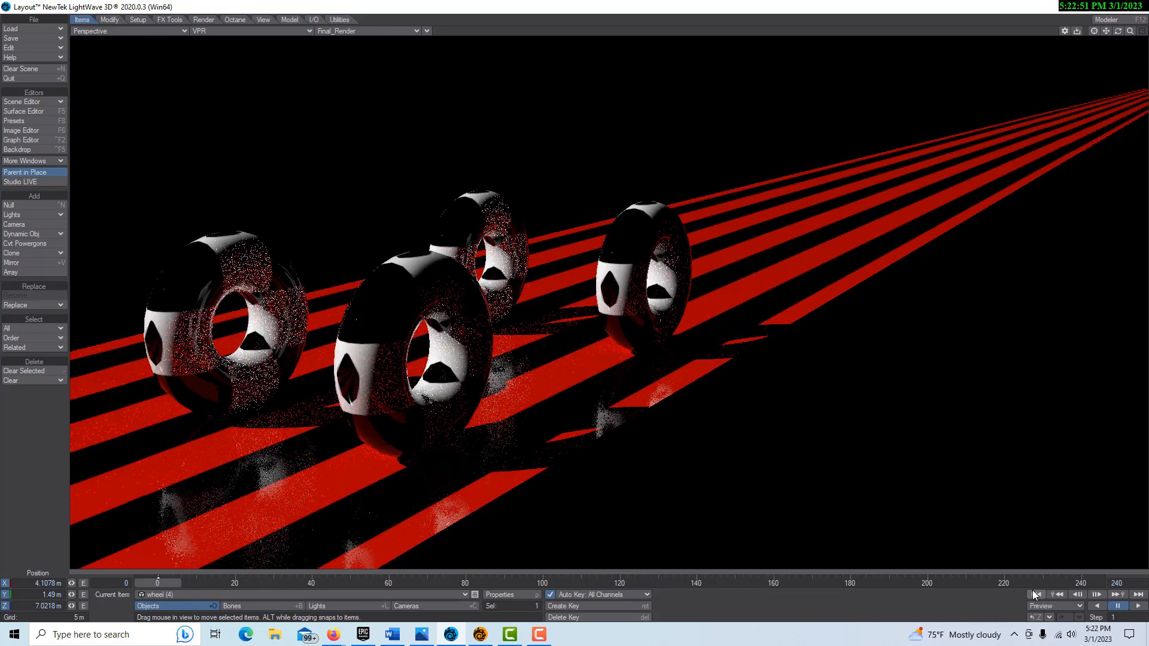